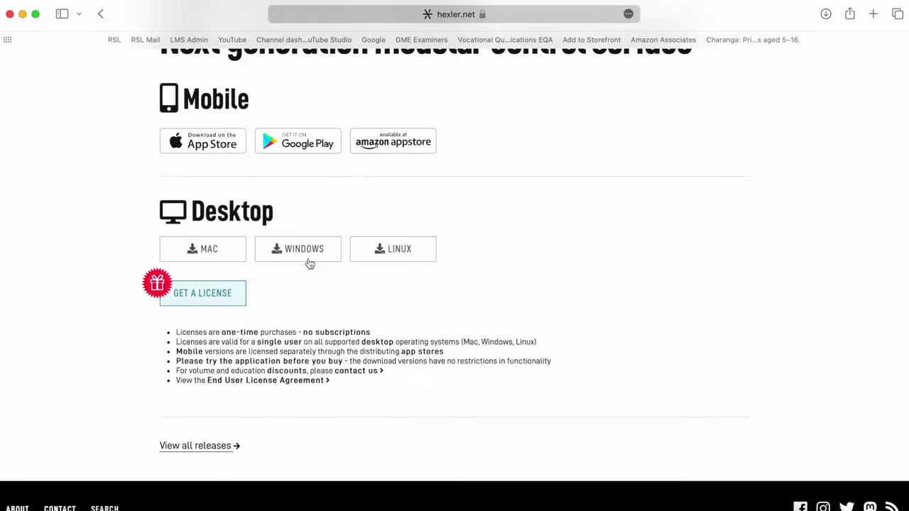
scroll(361, 185, up, 3)
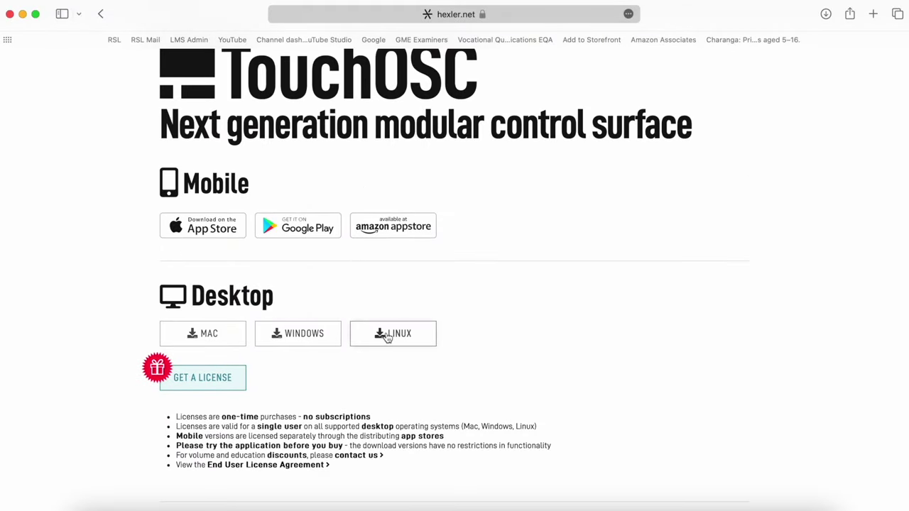
scroll(467, 292, down, 3)
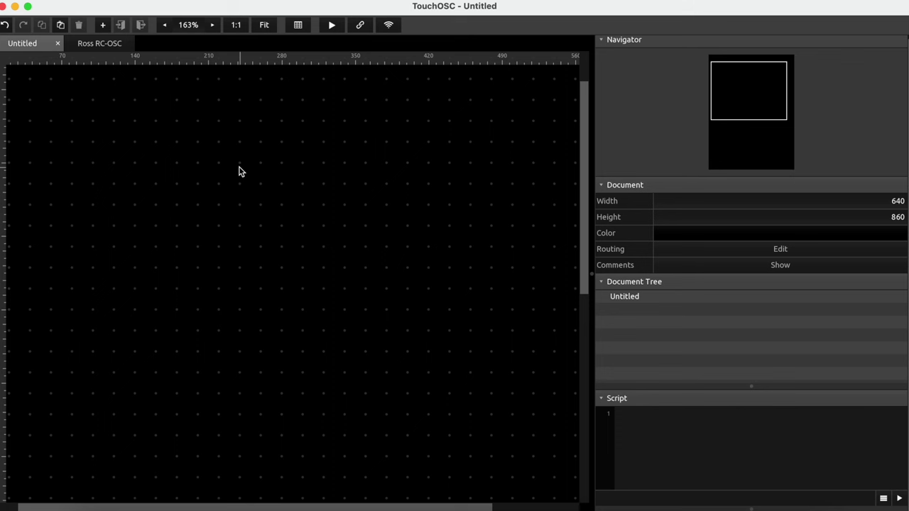
Step: Add a button to the empty Untitled layout and keep CONTROLCHANGE as its MIDI message type
right_click(186, 177)
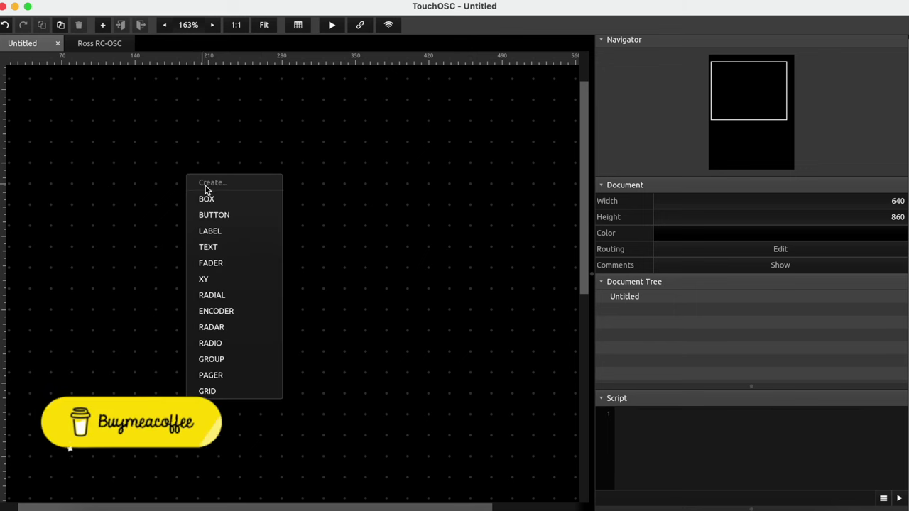
click(234, 215)
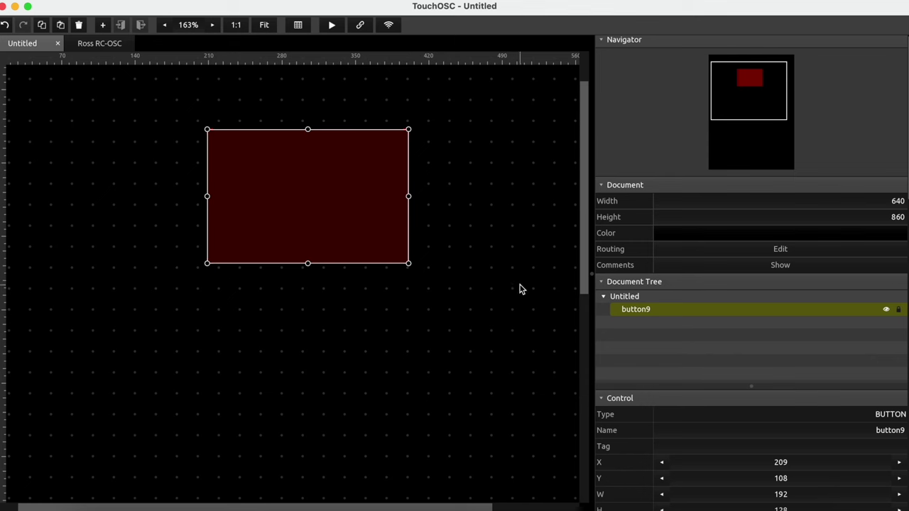
scroll(699, 432, down, 10)
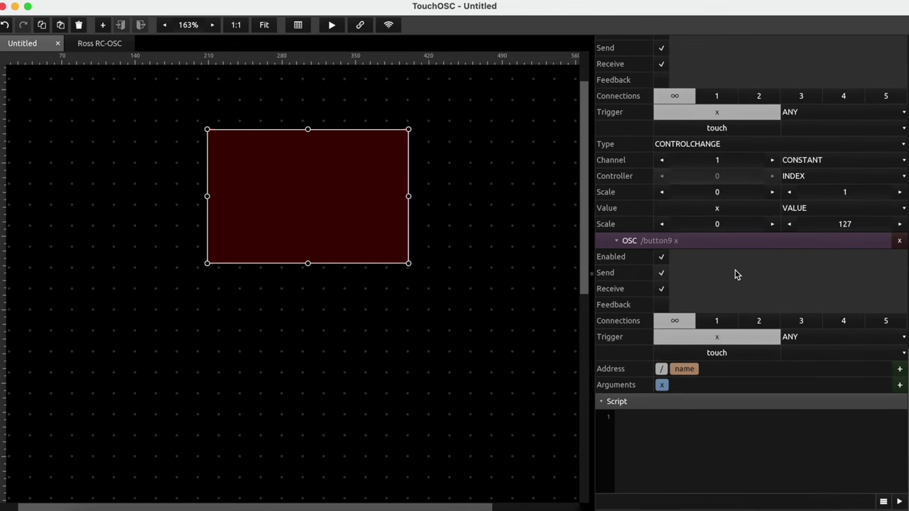
scroll(735, 270, up, 2)
scroll(735, 270, up, 1)
click(734, 233)
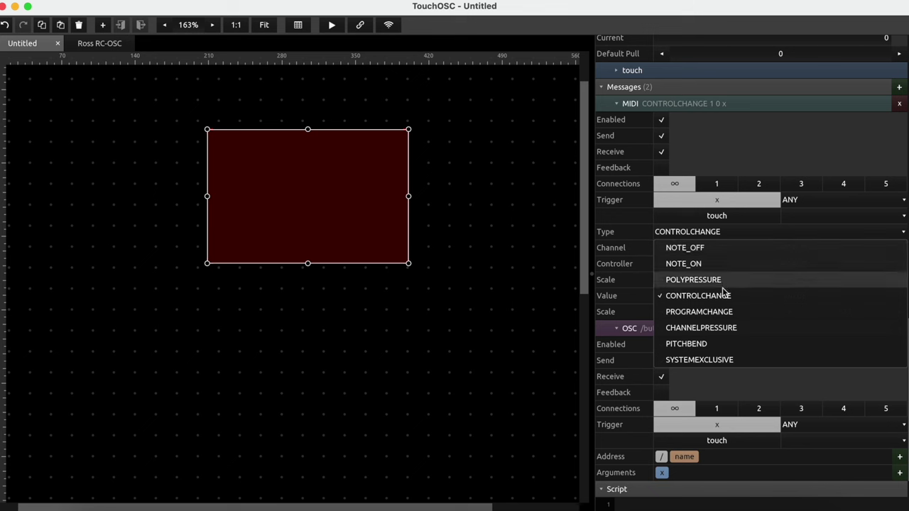
click(729, 237)
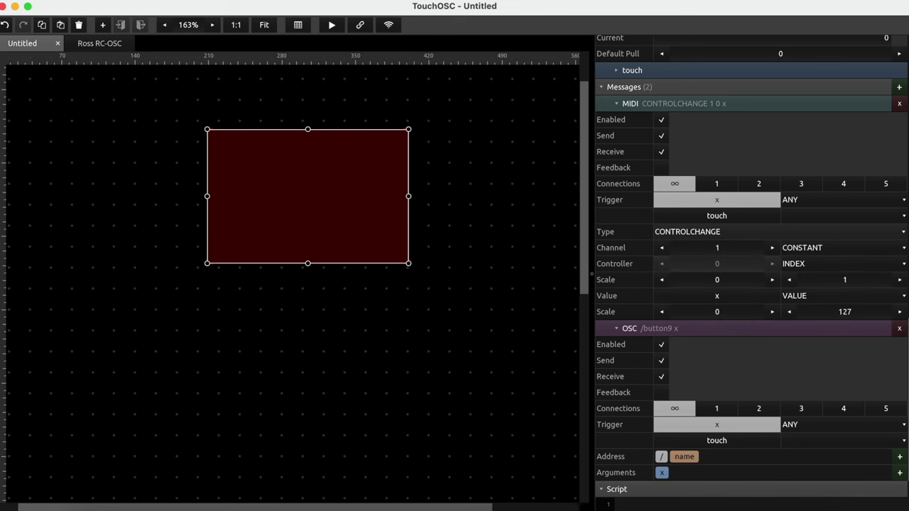
Step: Set the new button's MIDI message to channel 7 and its controller to constant 10
click(772, 249)
click(772, 248)
click(772, 249)
click(772, 248)
click(772, 248)
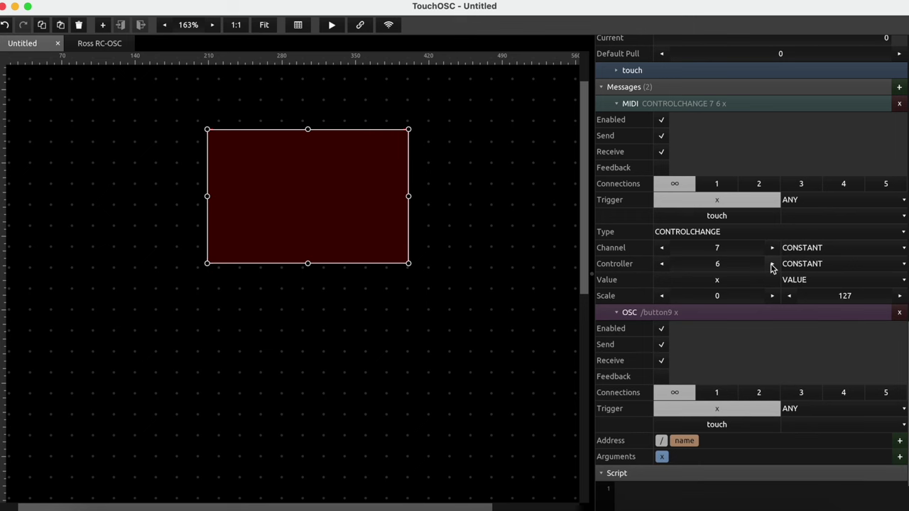
click(772, 263)
click(772, 263)
Step: Run the layout, test the new button several times and return to the editor
click(334, 25)
click(443, 120)
click(443, 120)
click(443, 119)
click(443, 121)
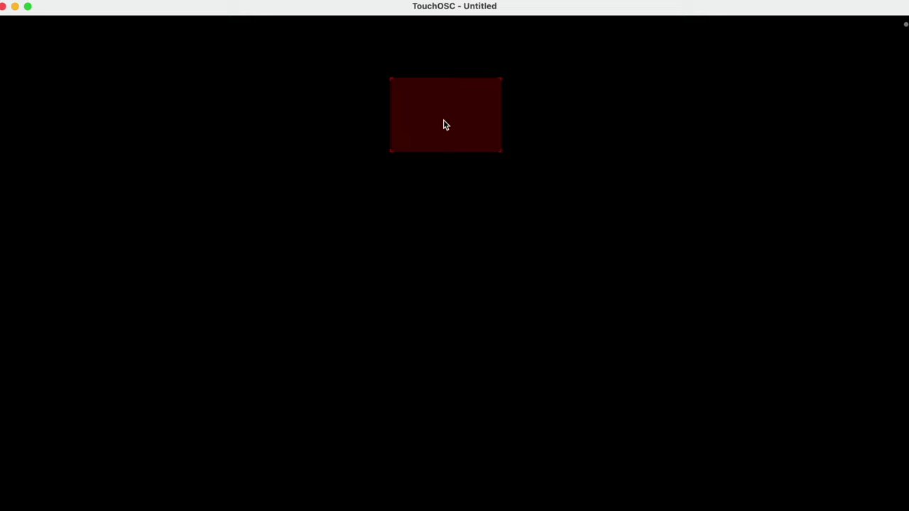
click(443, 120)
click(906, 25)
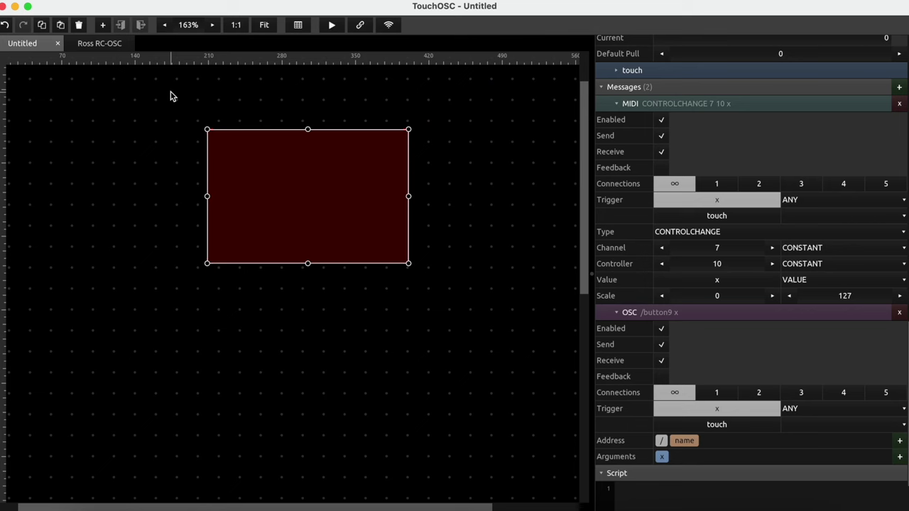
Step: Run the RC-OSC layout, raise its mic level to about three quarters and toggle MIC MUTE on and off
click(105, 44)
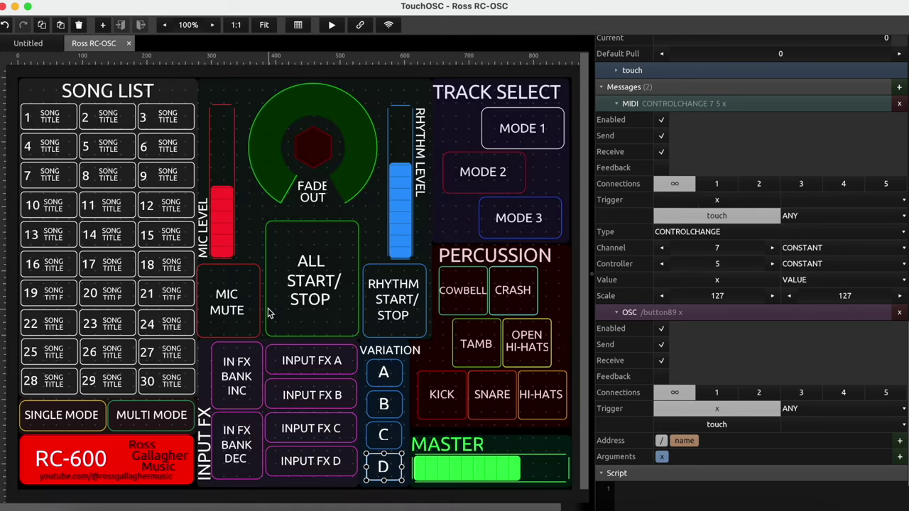
click(332, 26)
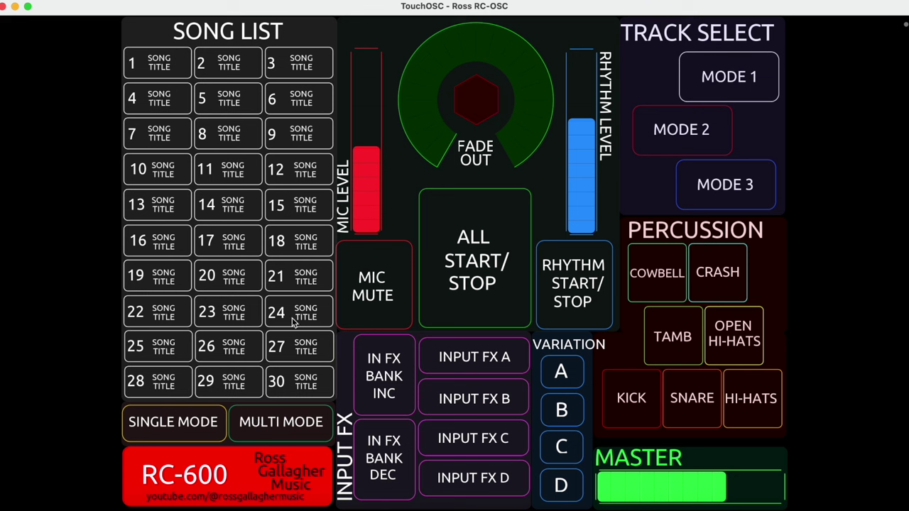
drag(363, 185, 369, 93)
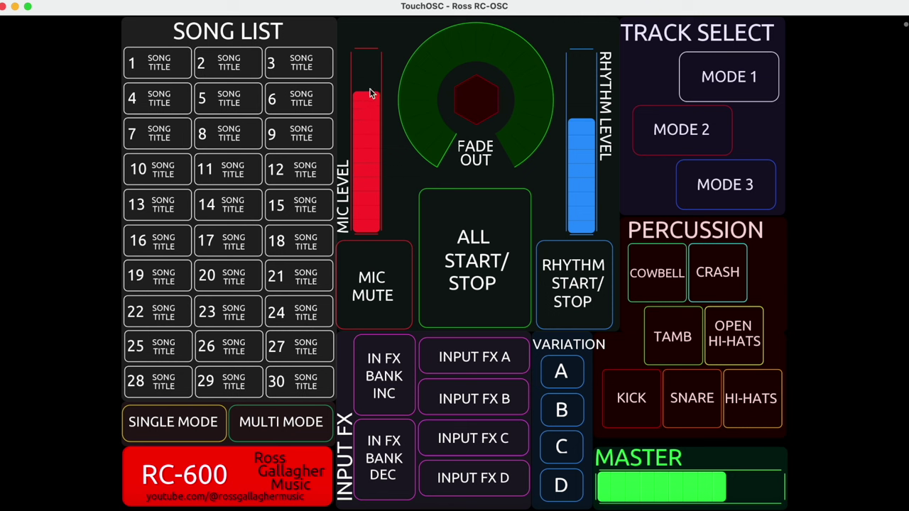
click(373, 278)
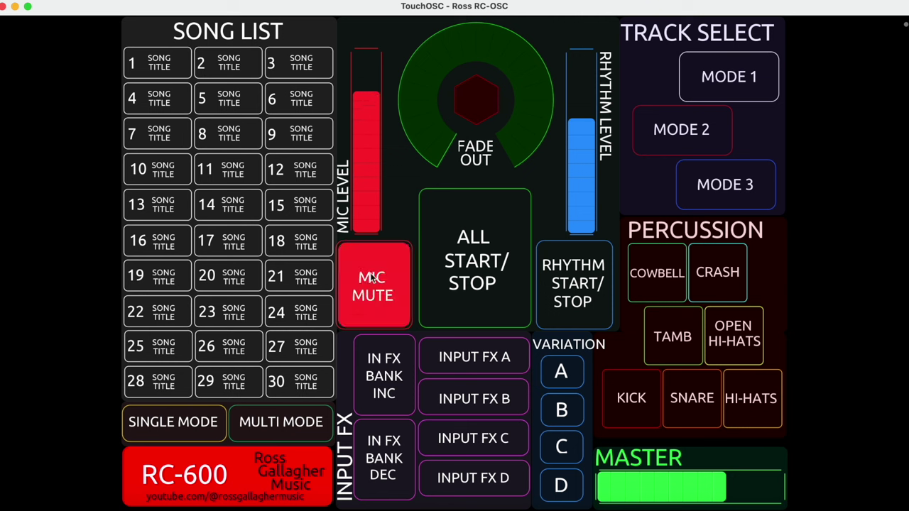
click(372, 279)
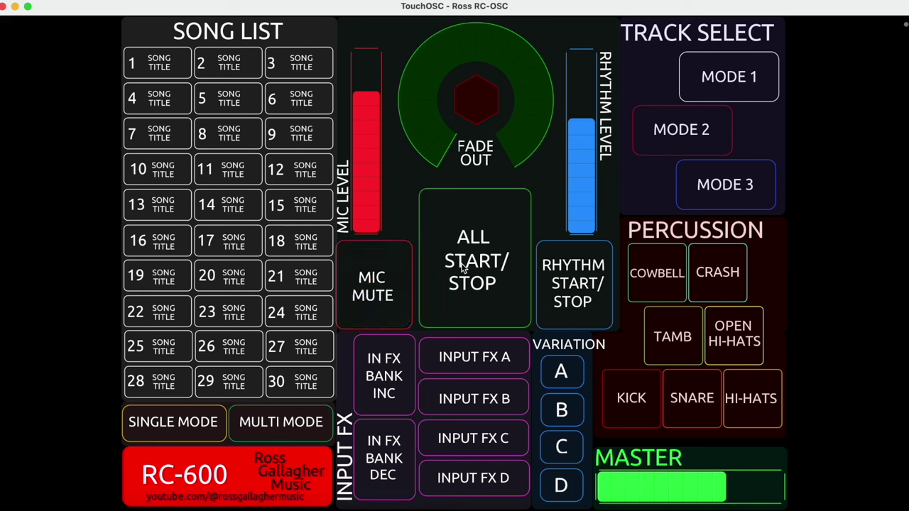
Step: Toggle ALL START/STOP on and off, and do the same with RHYTHM START/STOP
click(501, 223)
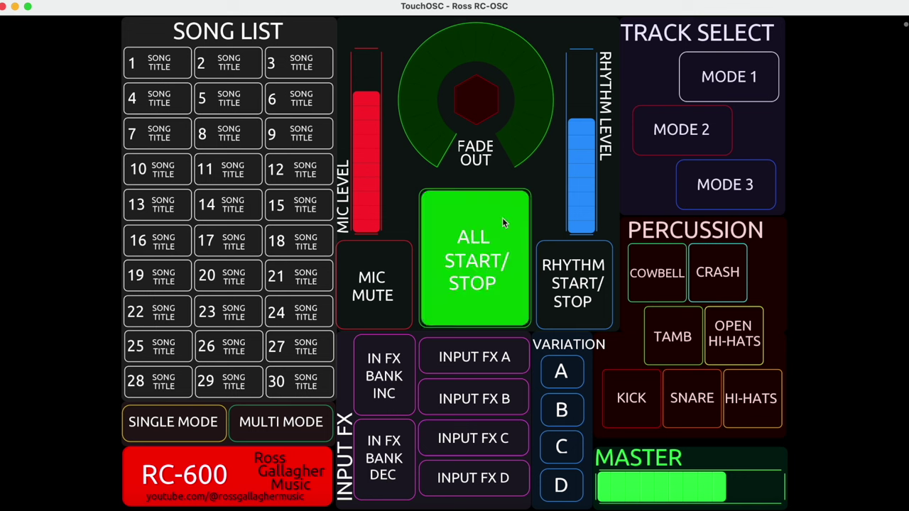
click(502, 222)
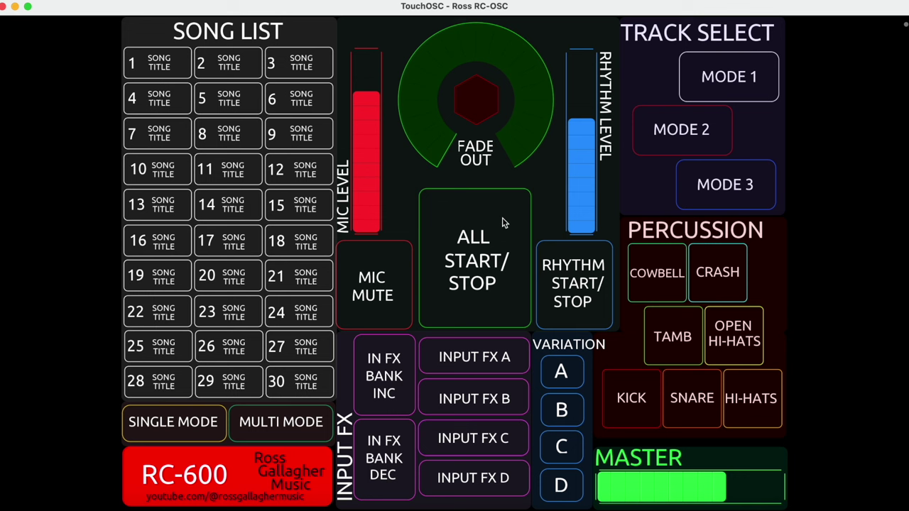
click(575, 283)
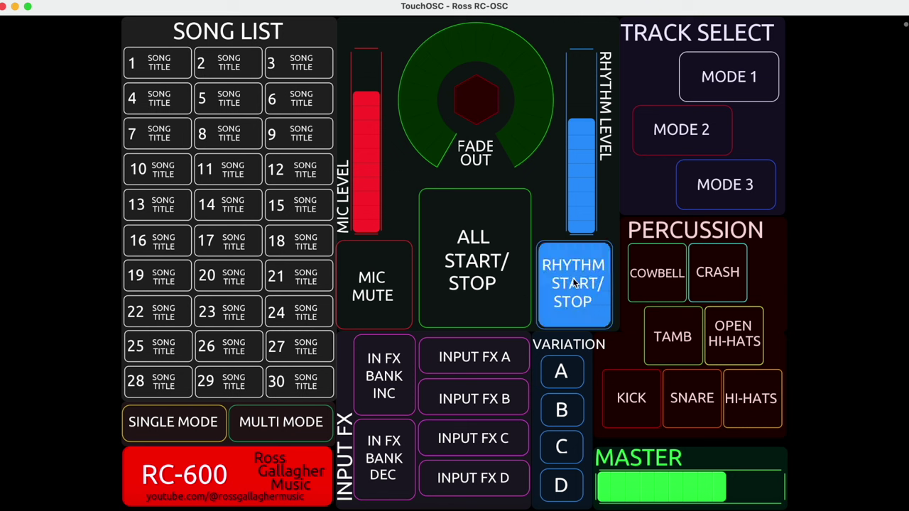
click(575, 282)
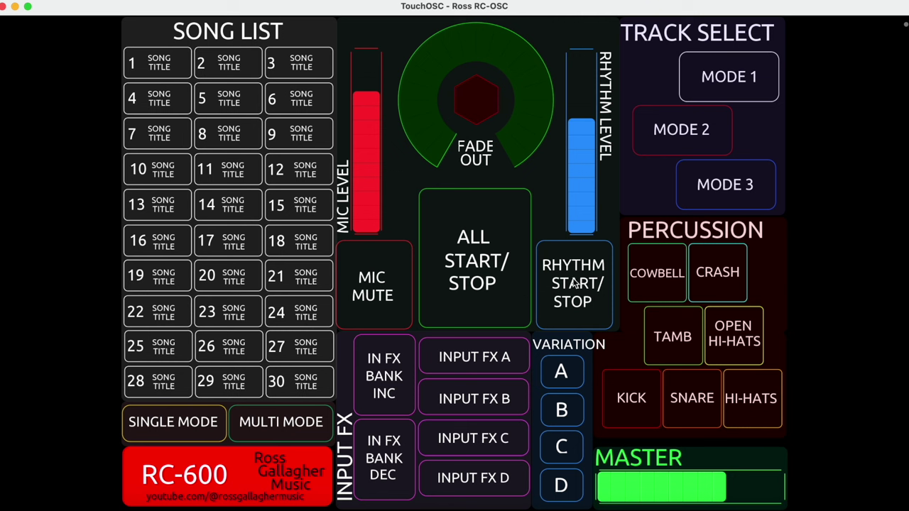
Step: Lower the rhythm level fader to zero and raise it back to about two thirds
click(581, 128)
drag(581, 128, 594, 331)
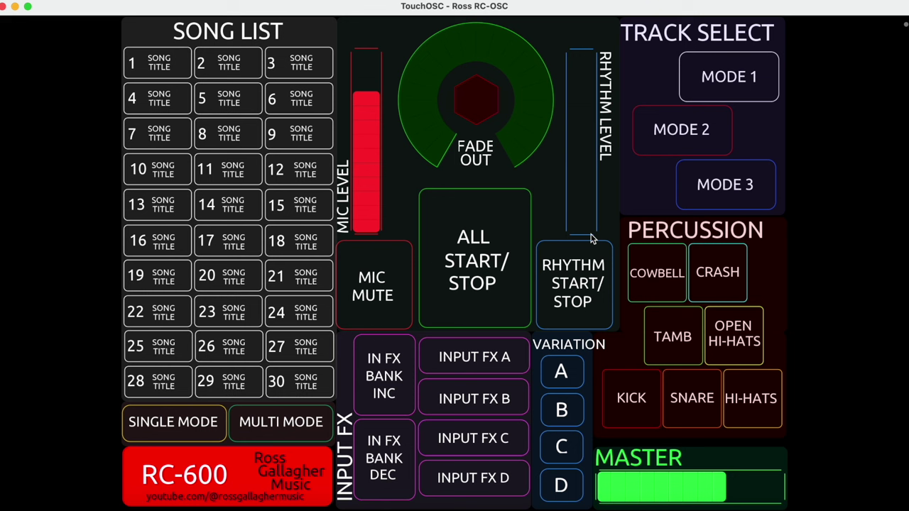
click(589, 118)
drag(588, 131, 588, 109)
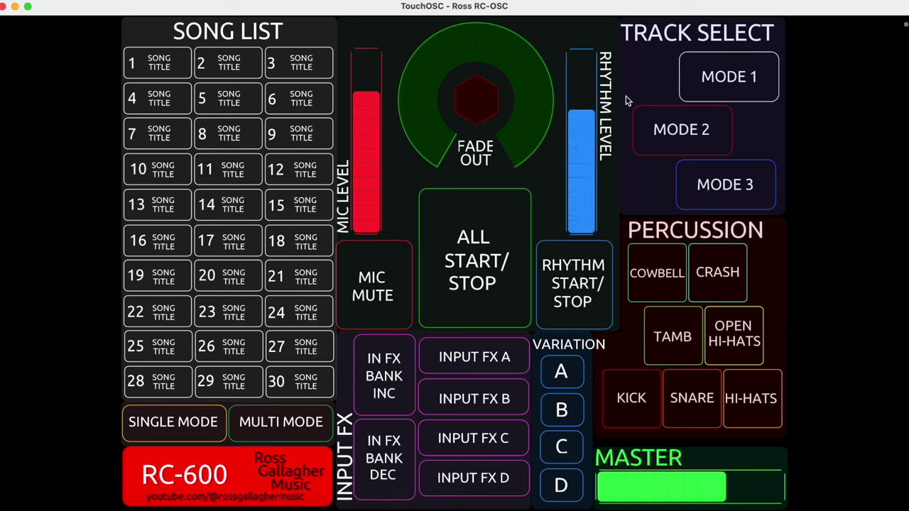
Step: Trigger MODE 1 in the track select section and the SNARE percussion pad
click(718, 84)
click(680, 387)
Step: Start the rhythm, trigger variations B and C, and stop the rhythm
click(578, 326)
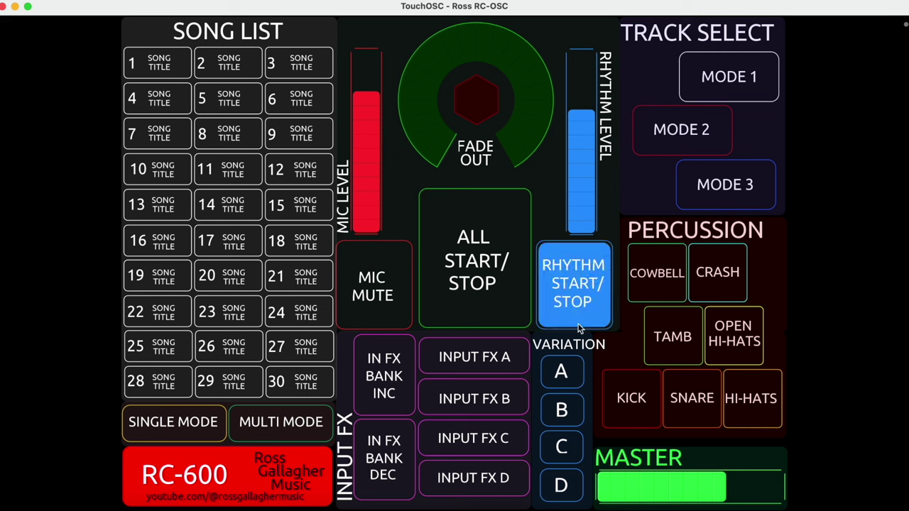
click(564, 408)
click(568, 446)
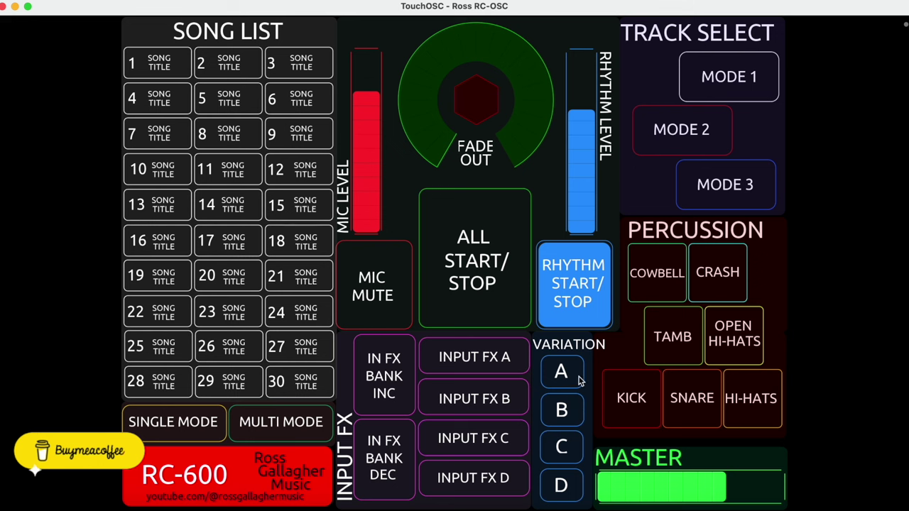
click(581, 314)
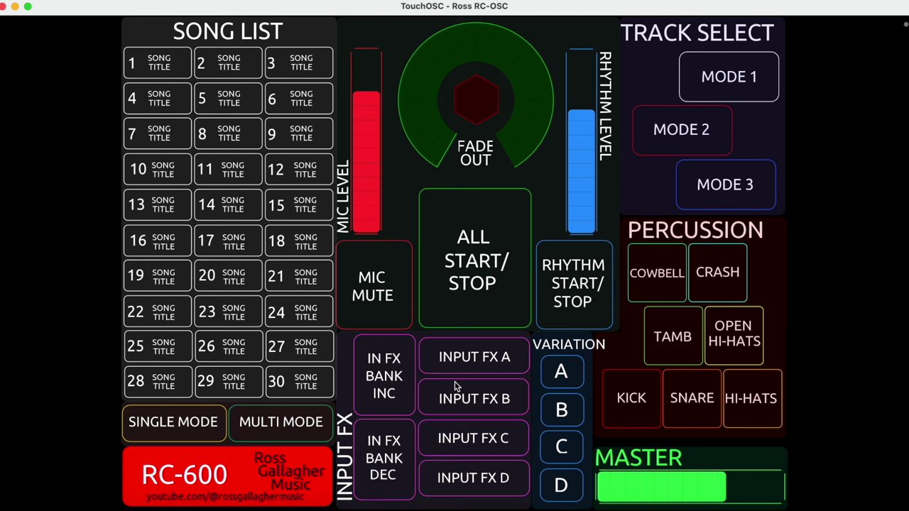
Step: Switch on INPUT FX A and INPUT FX B
click(477, 363)
click(475, 395)
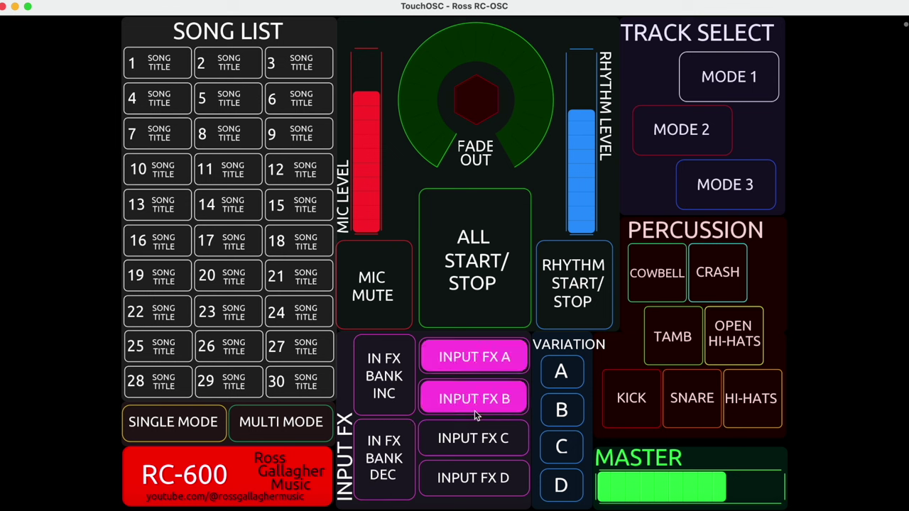
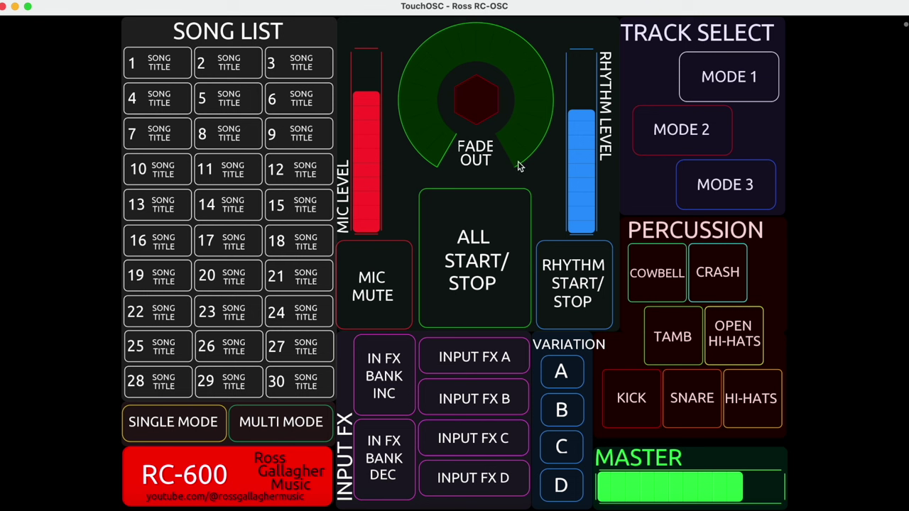
Step: Turn up the FADE OUT dial and reset it with the hexagon at its centre
drag(446, 142, 451, 231)
click(472, 105)
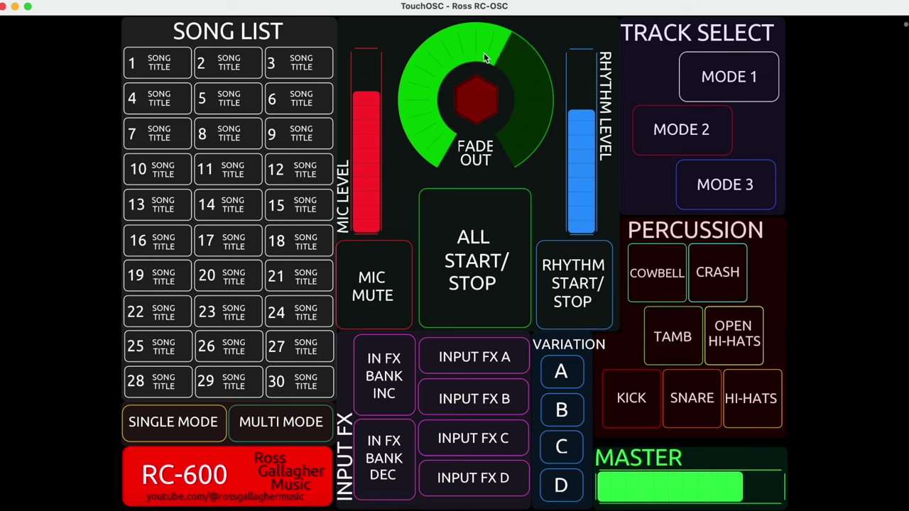
click(480, 97)
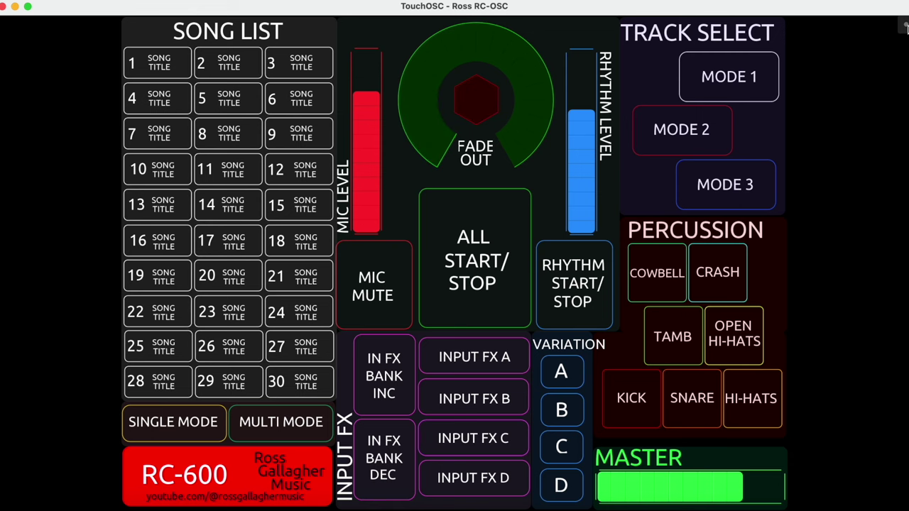
Step: Return to the editor and examine the MIDI message settings of song buttons 1 and 2
click(906, 27)
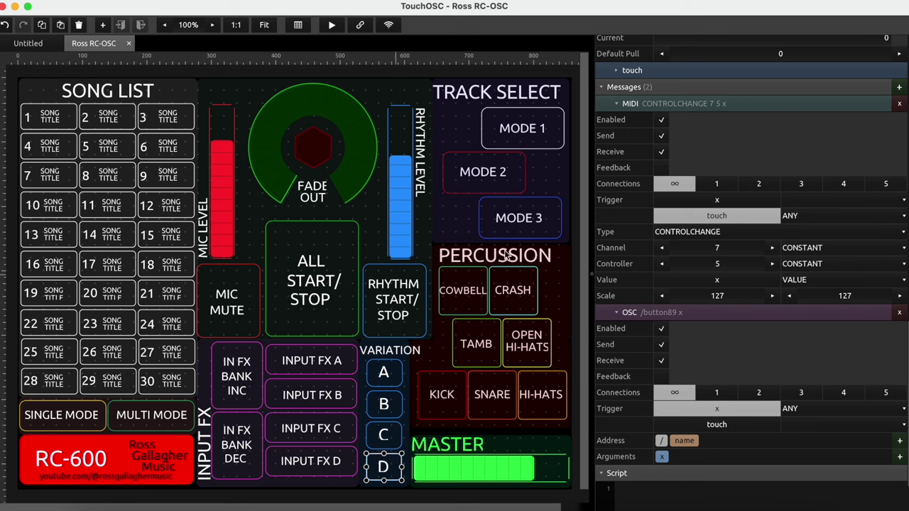
click(201, 195)
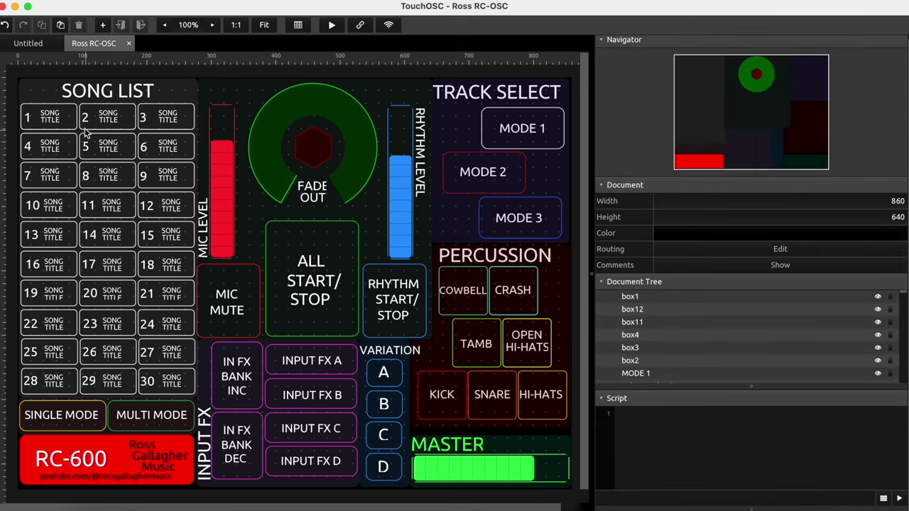
click(31, 112)
scroll(745, 176, down, 5)
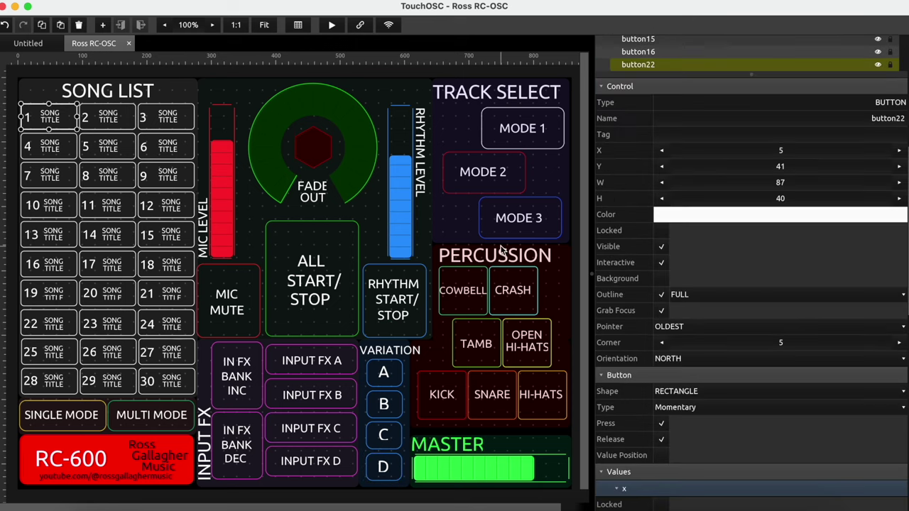
scroll(749, 305, down, 4)
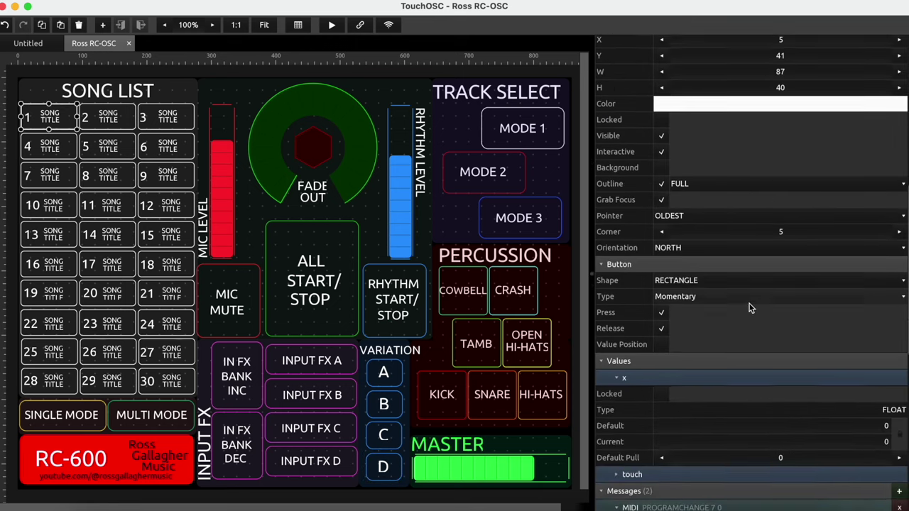
scroll(750, 308, down, 5)
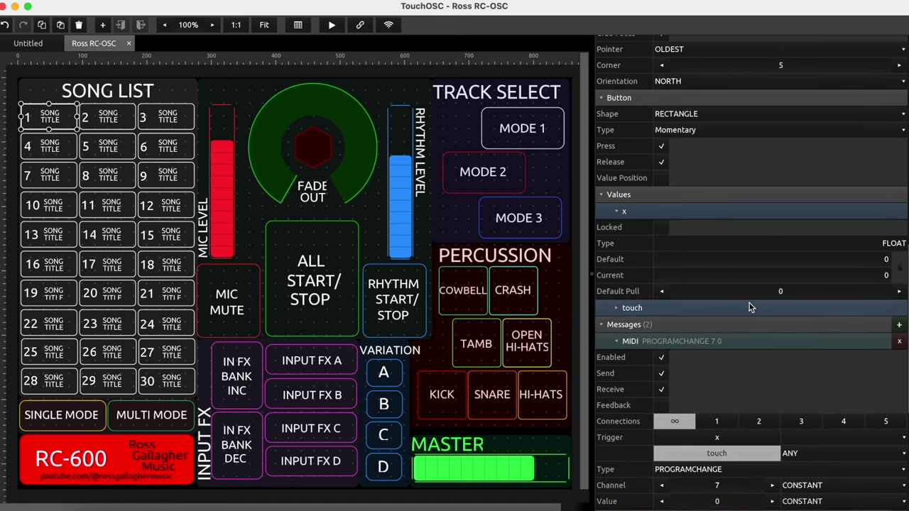
scroll(751, 307, down, 9)
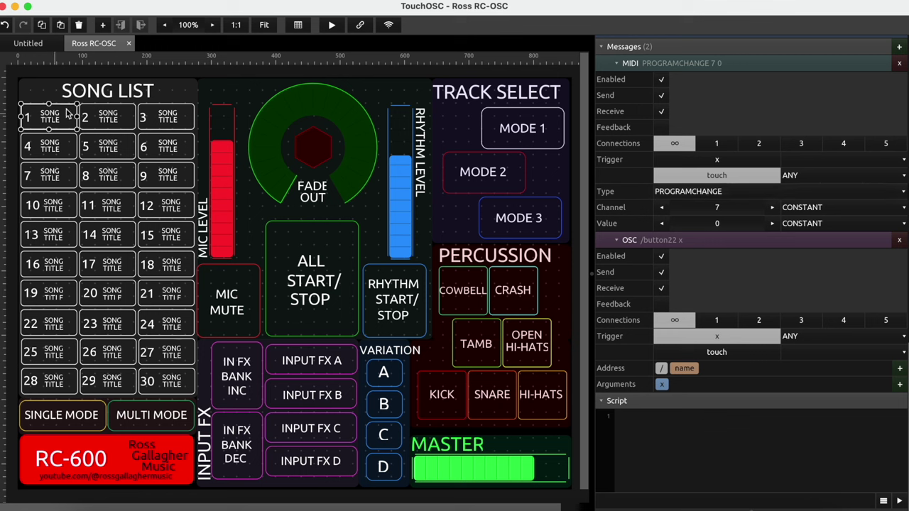
click(134, 114)
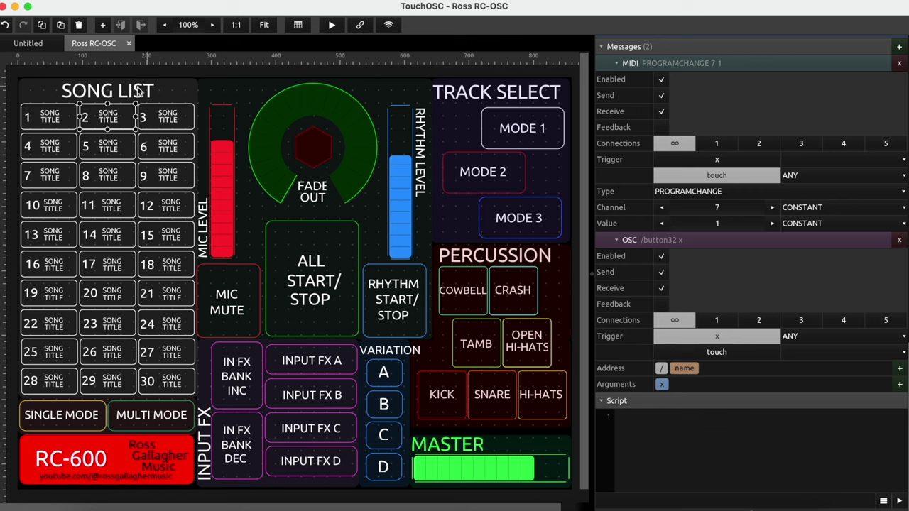
Step: Examine the MIDI message settings of song button 3, the MIC LEVEL fader, MIC MUTE and ALL START/STOP
click(189, 113)
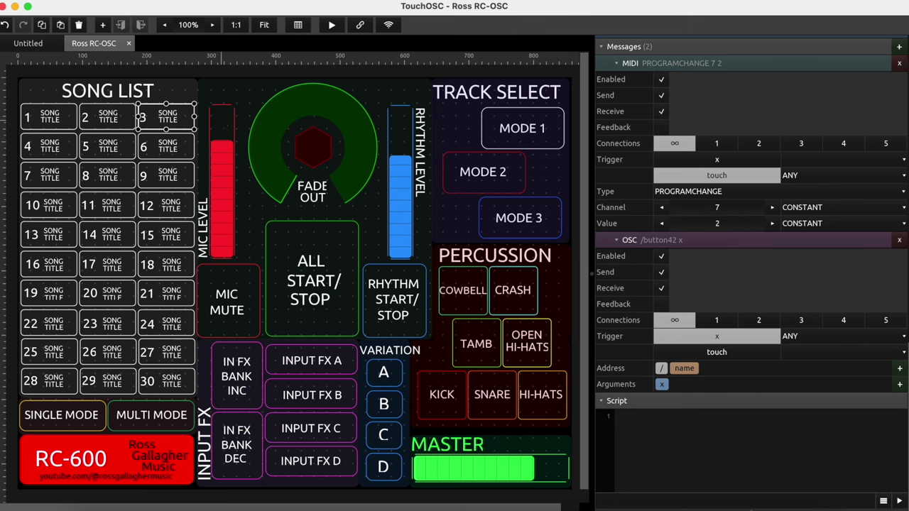
click(222, 119)
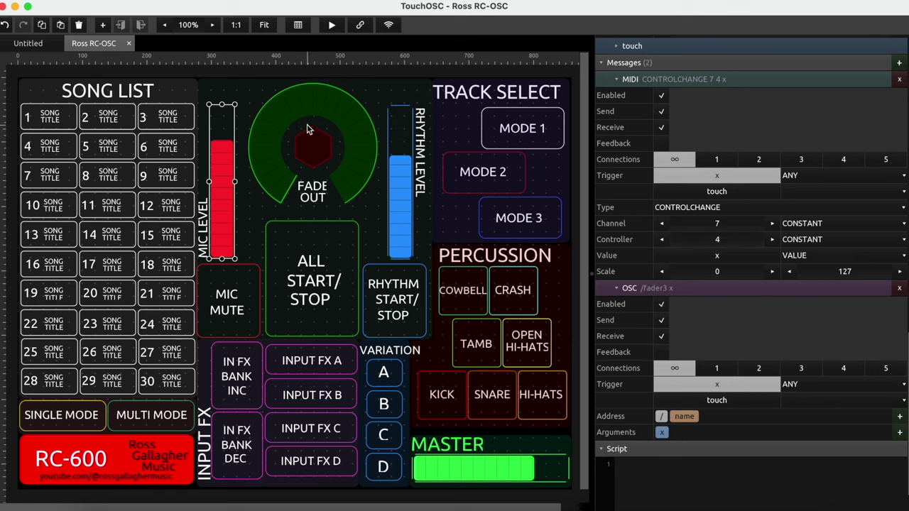
click(248, 282)
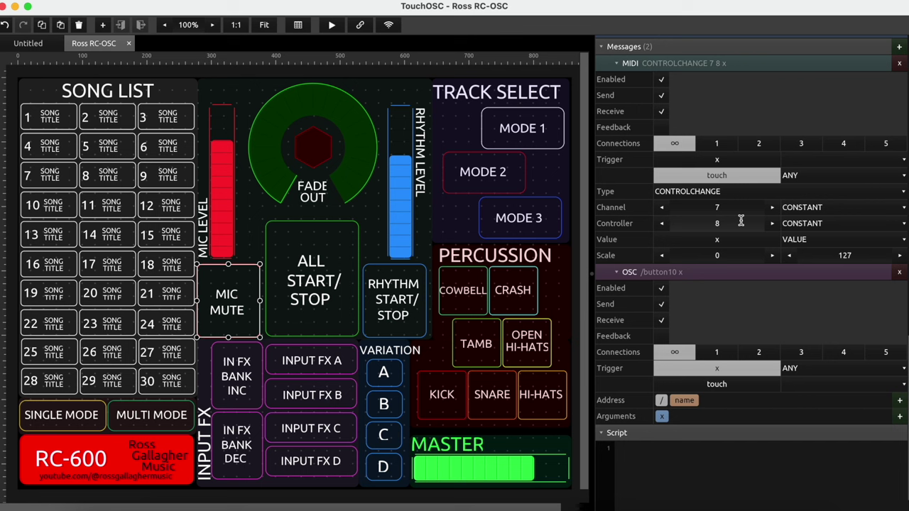
click(350, 261)
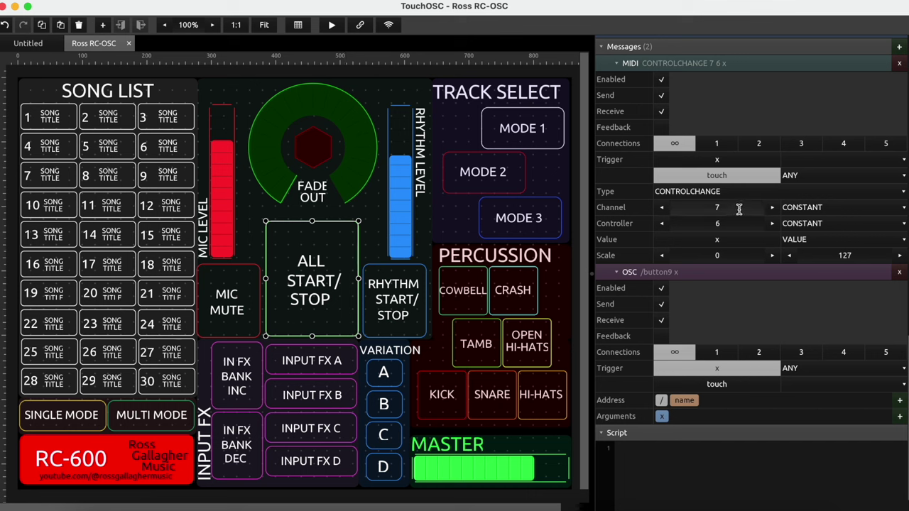
Step: Examine the MIDI message settings of the RHYTHM START/STOP button and the RHYTHM LEVEL fader
click(418, 274)
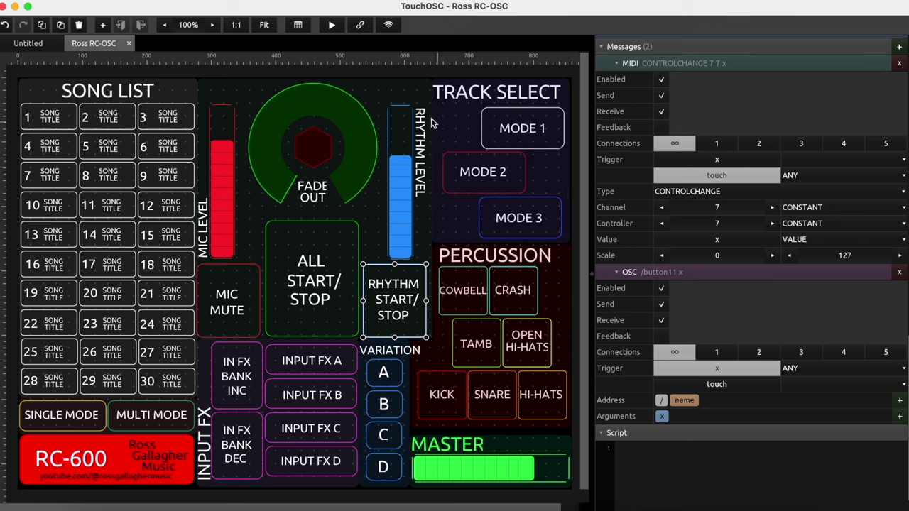
click(406, 125)
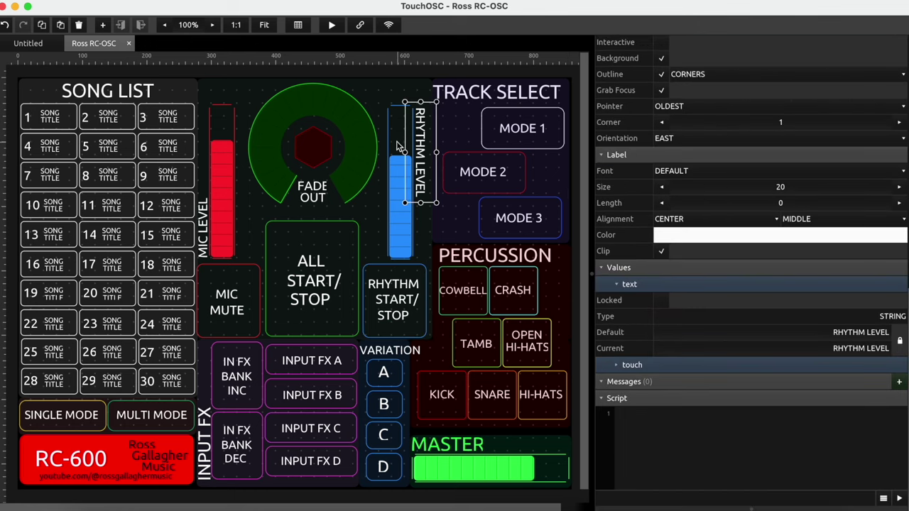
click(401, 147)
scroll(742, 367, down, 10)
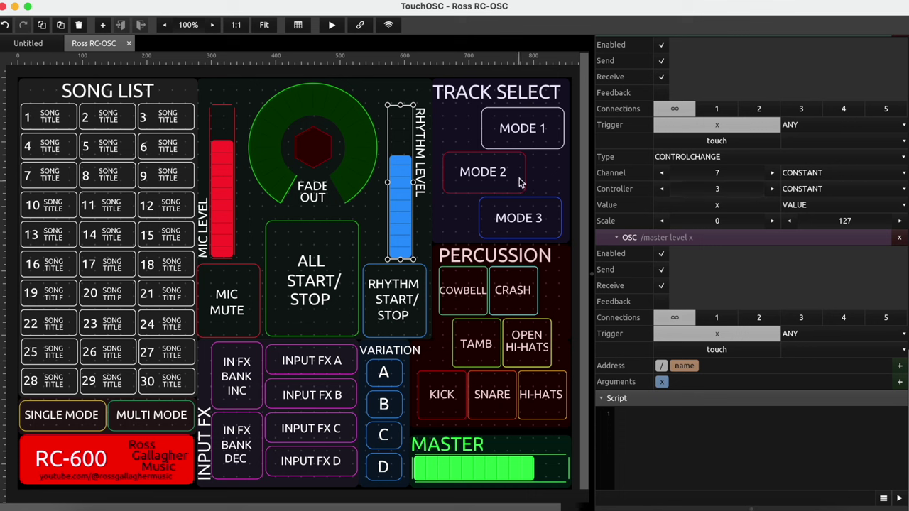
Step: Compare the controller and scale settings in the MIDI messages of variation buttons A, B, C and D
click(400, 366)
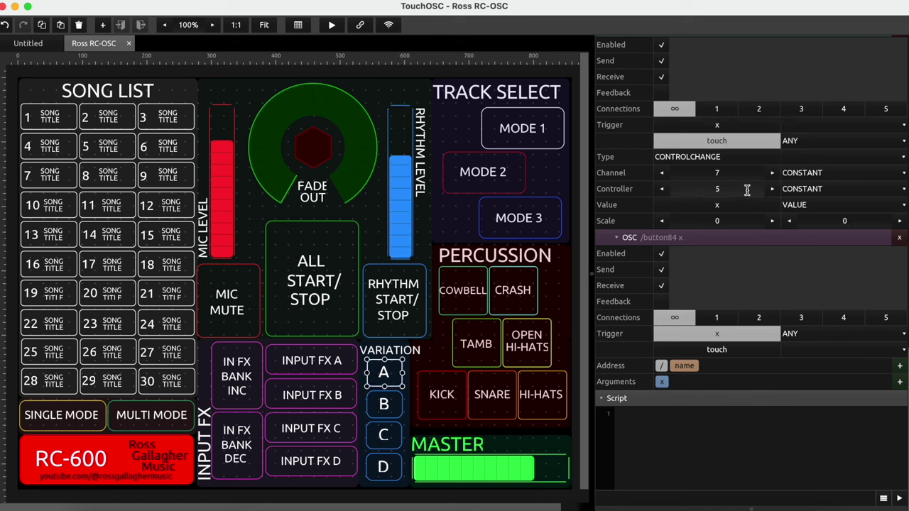
click(400, 400)
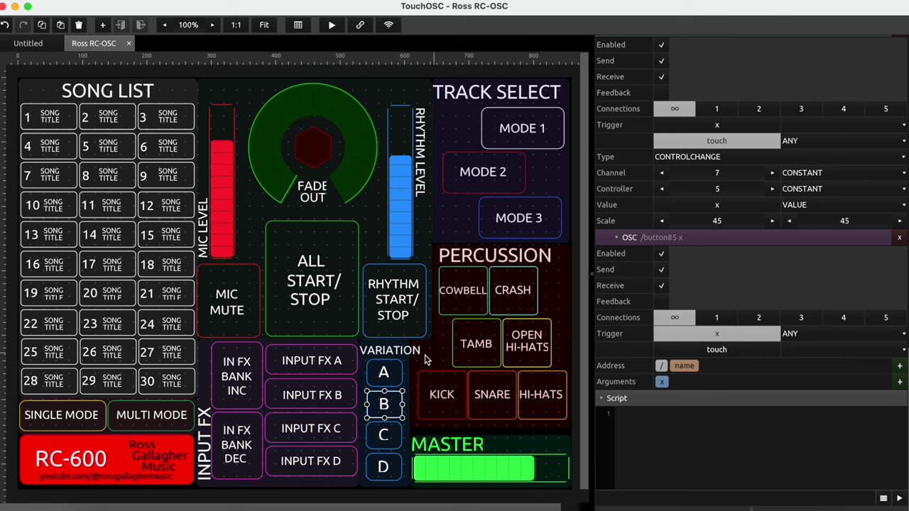
click(400, 370)
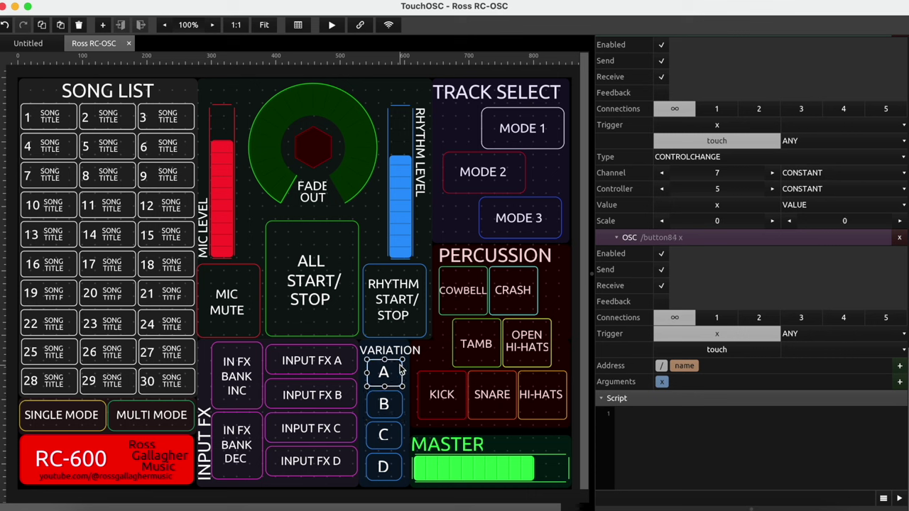
click(399, 402)
click(400, 401)
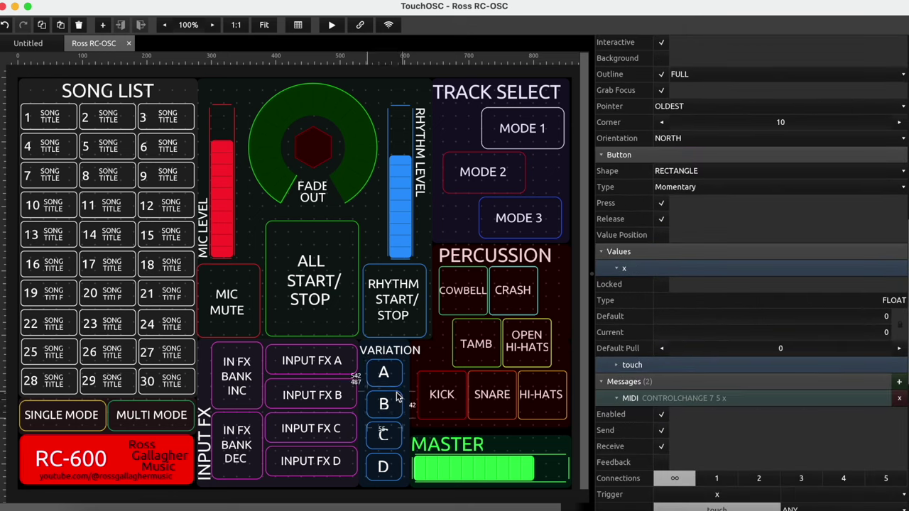
scroll(637, 423, down, 5)
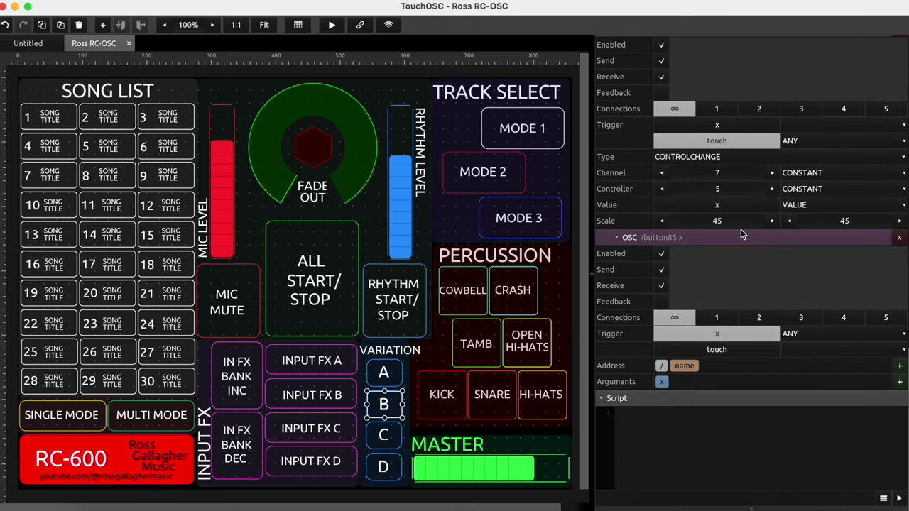
click(398, 430)
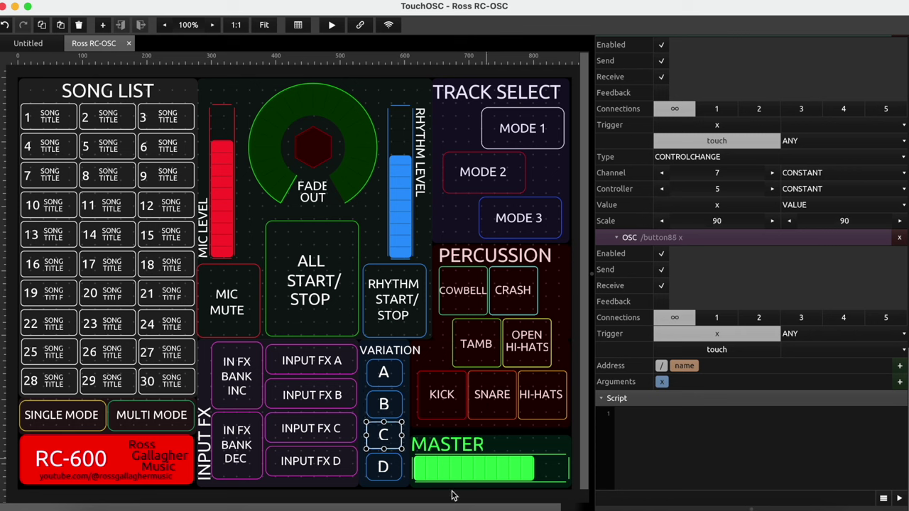
click(398, 461)
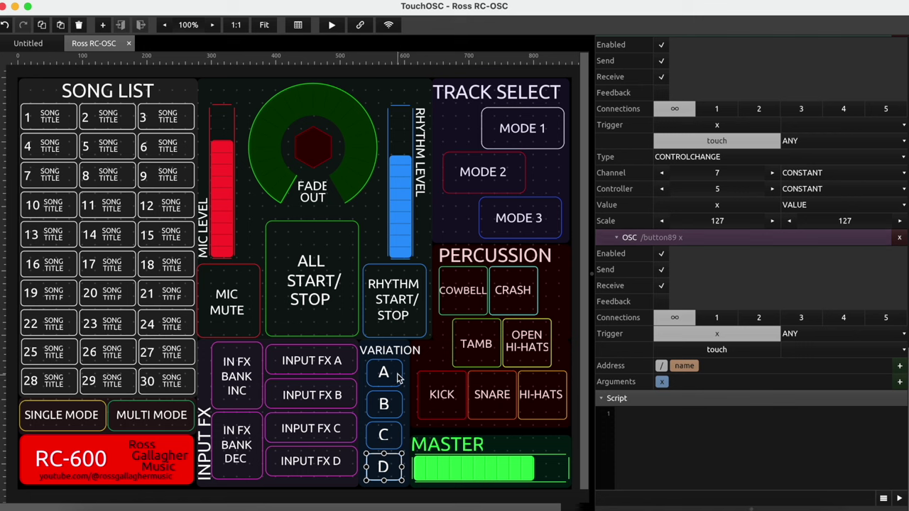
Step: Examine the MIDI controller settings of the INPUT FX A, B, C and D buttons
click(358, 353)
click(341, 349)
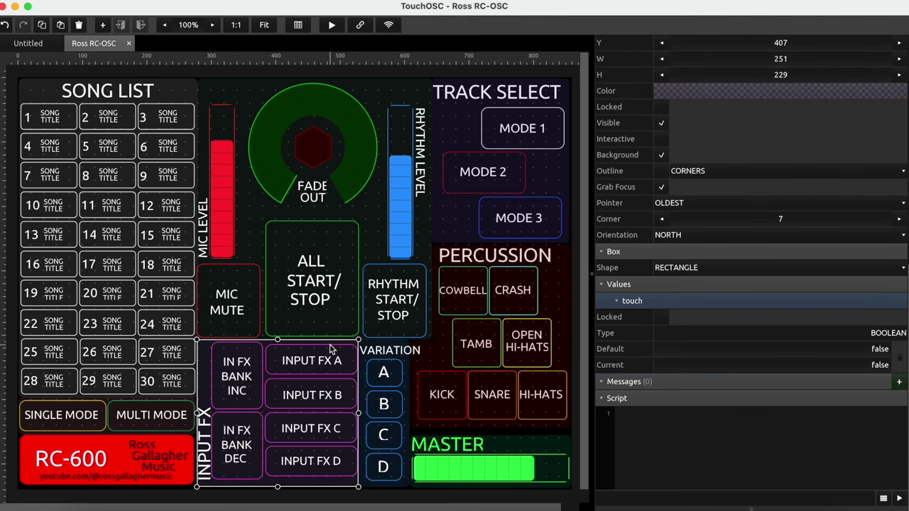
click(329, 350)
scroll(735, 368, down, 10)
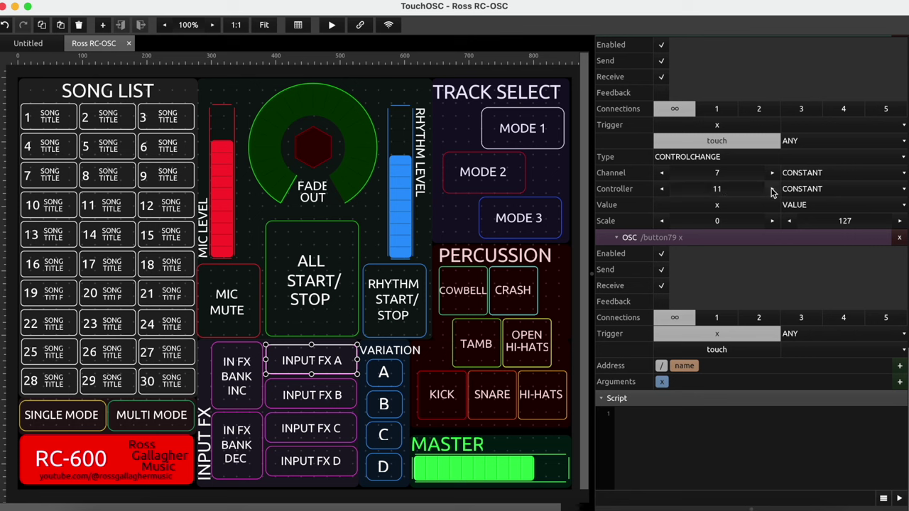
click(355, 390)
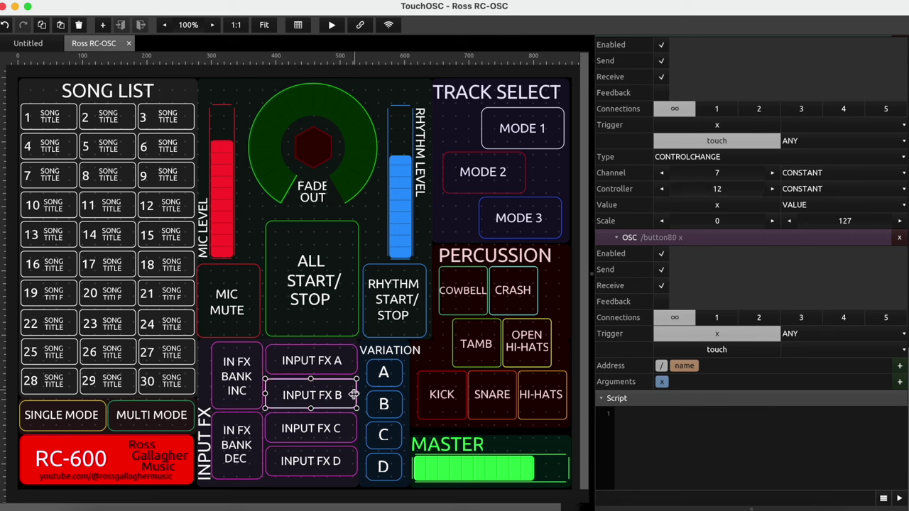
click(353, 422)
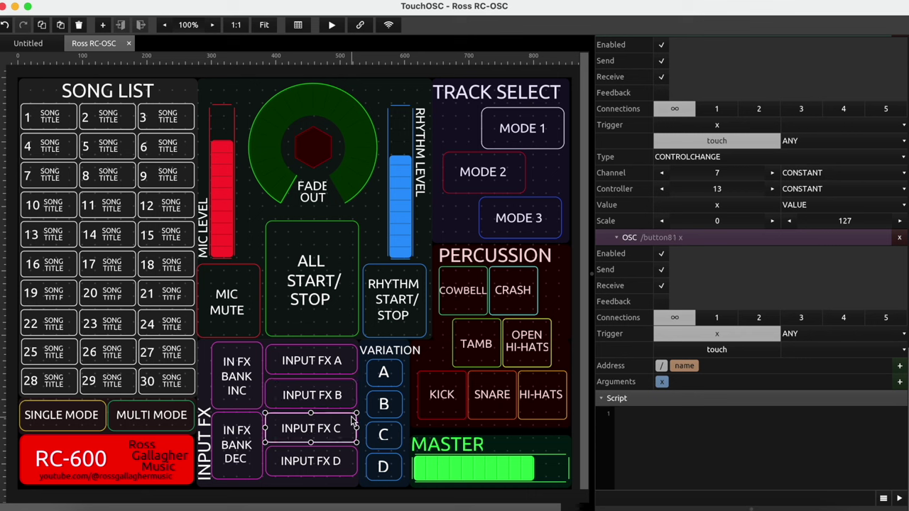
click(353, 452)
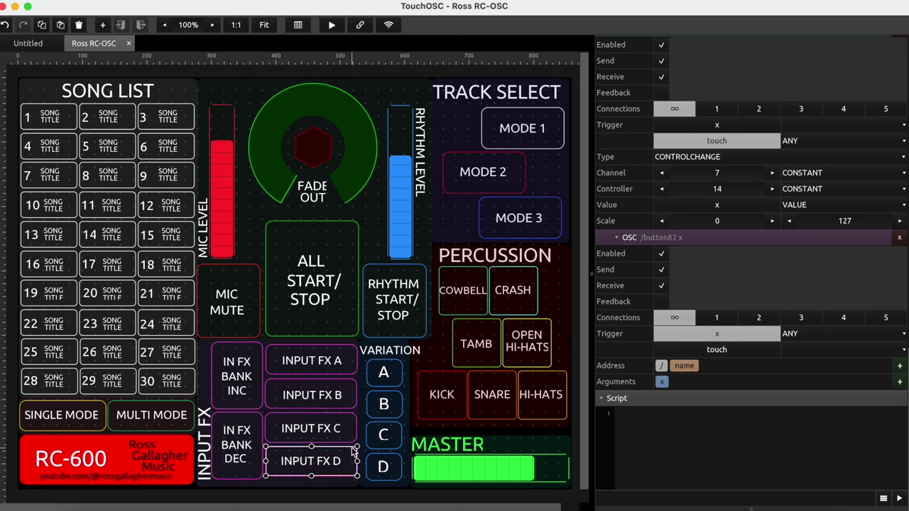
Step: Examine the MIDI messages of IN FX BANK INC, IN FX BANK DEC and the FADE OUT hexagon, and clear the selection
click(247, 349)
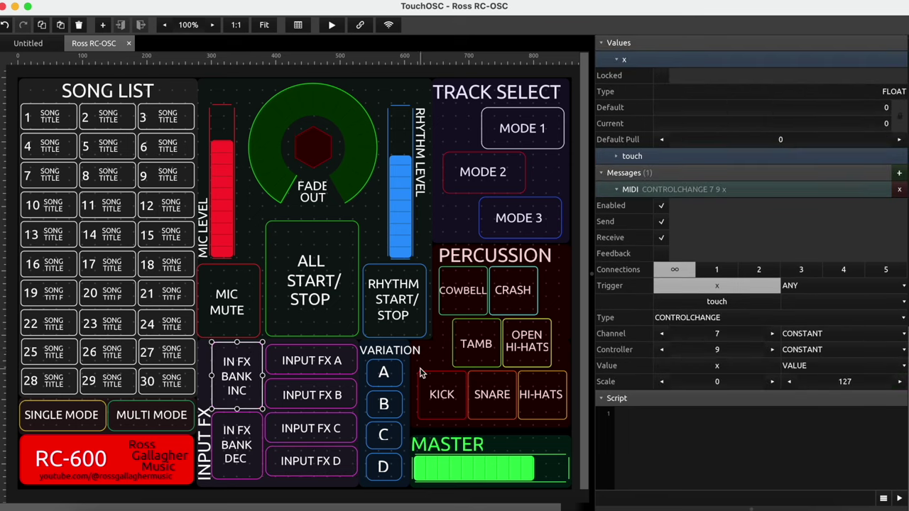
click(259, 421)
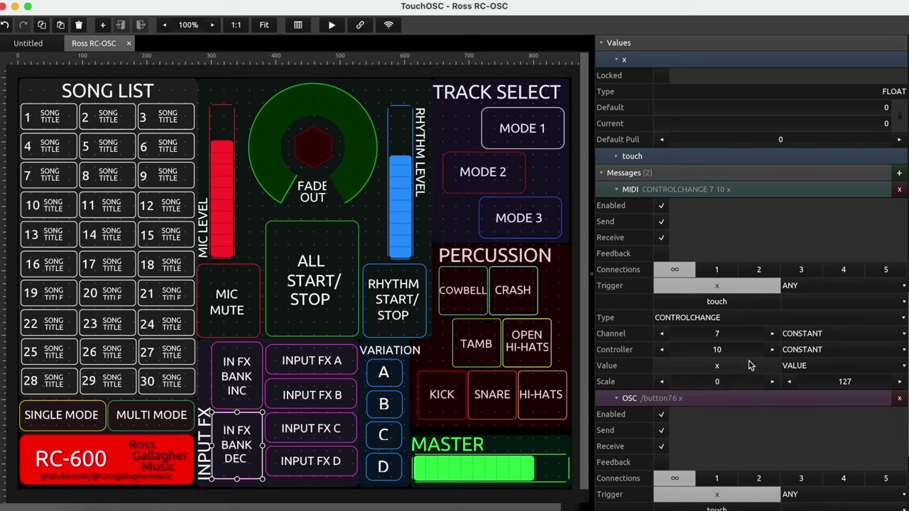
click(317, 152)
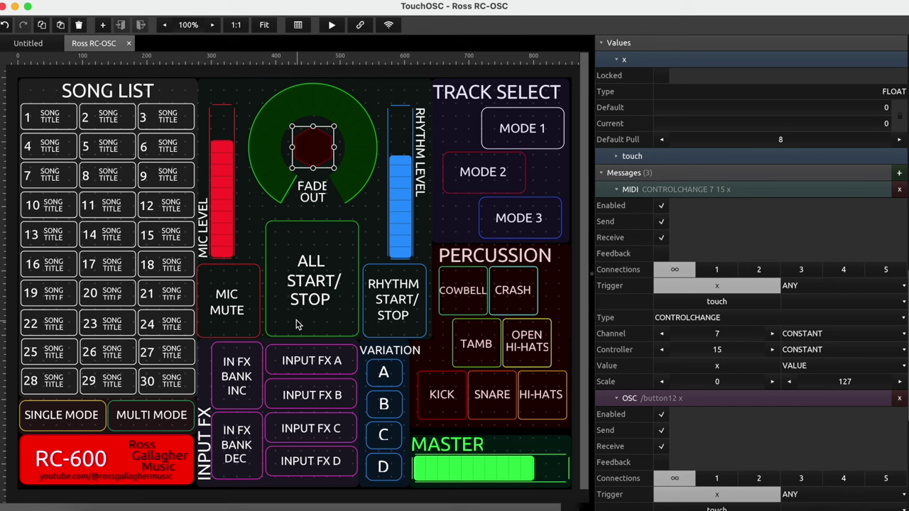
click(311, 376)
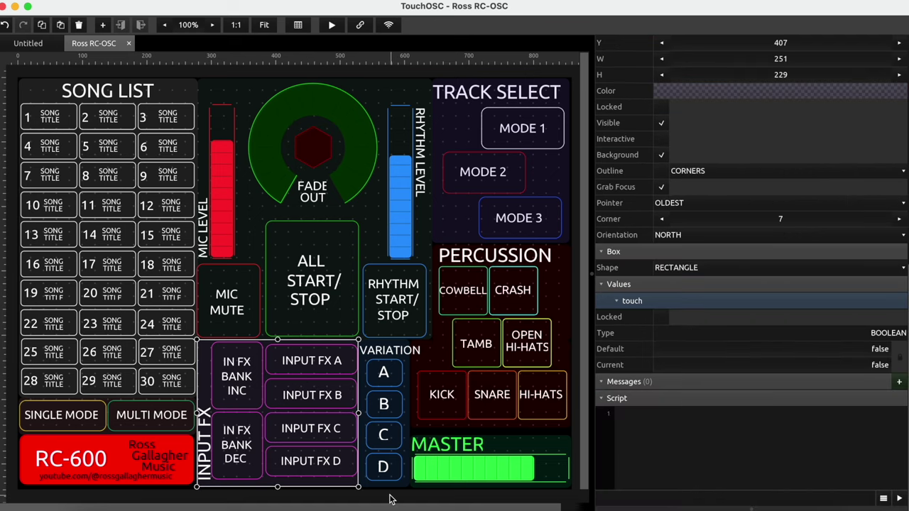
click(392, 498)
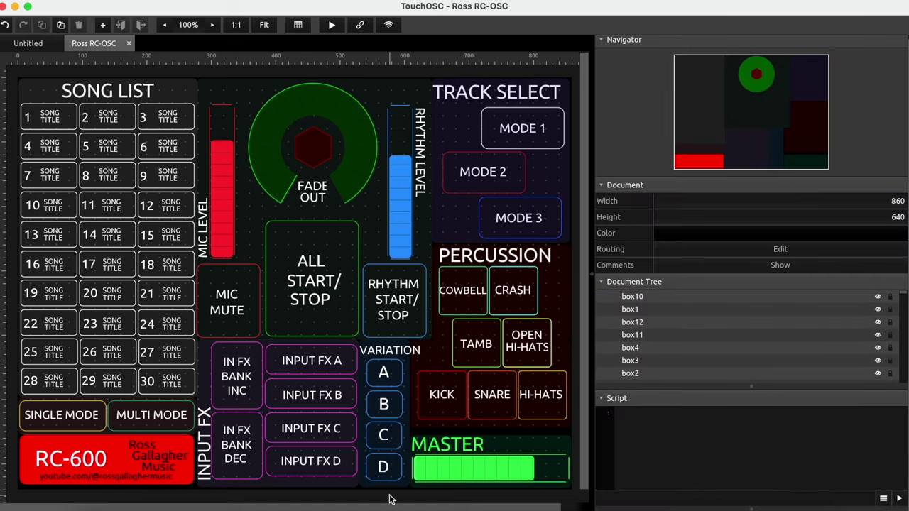
Step: Examine the MIDI note settings of the percussion buttons, including KICK, OPEN HI-HATS, COWBELL and CRASH, and clear the selection
click(455, 383)
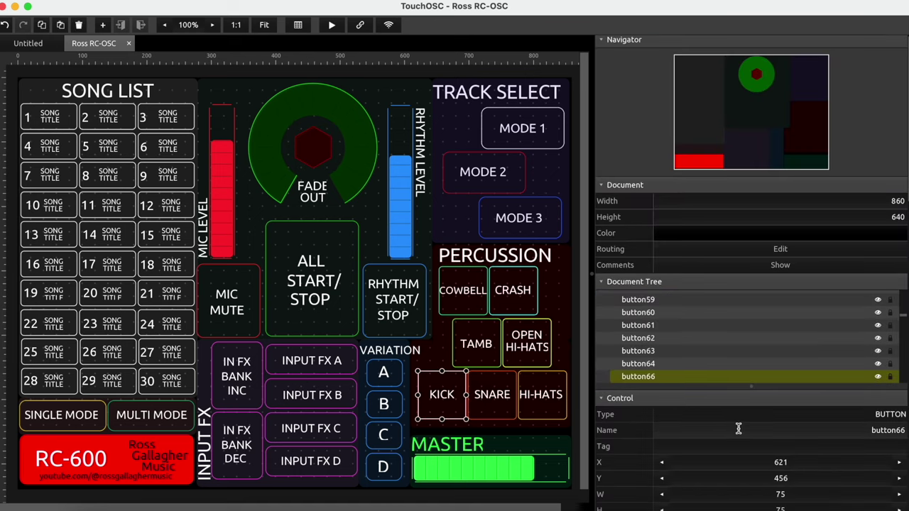
scroll(737, 428, down, 10)
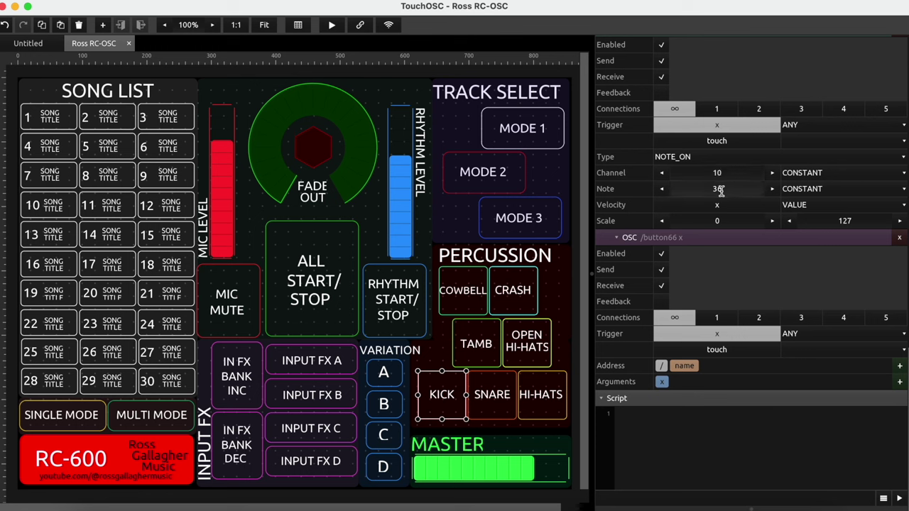
click(538, 332)
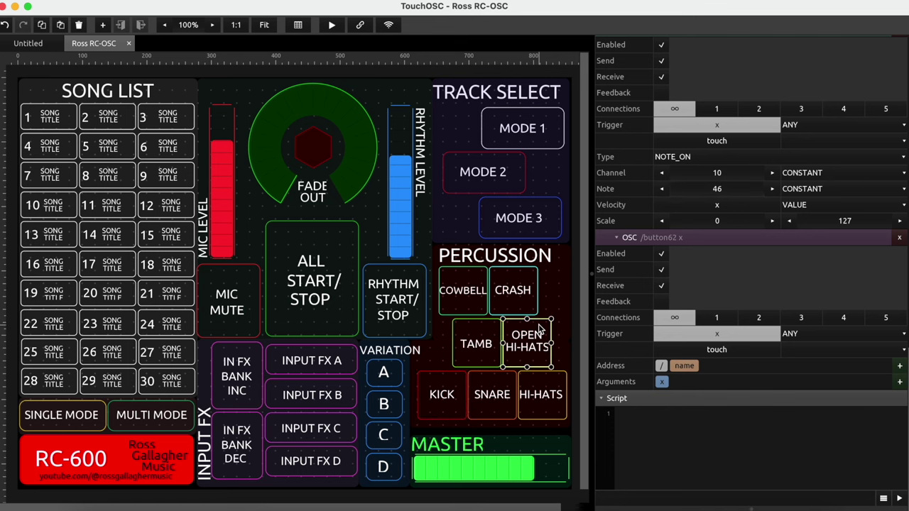
click(492, 329)
click(485, 296)
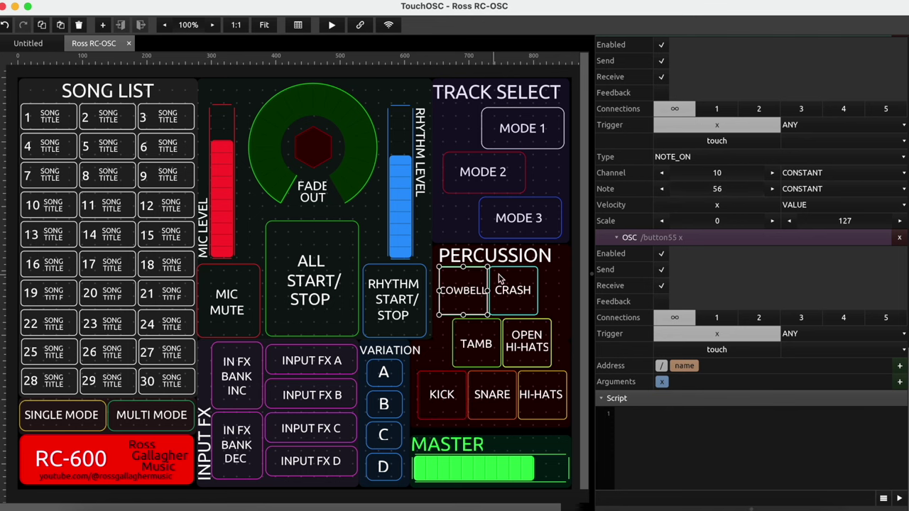
click(521, 277)
click(556, 272)
click(452, 74)
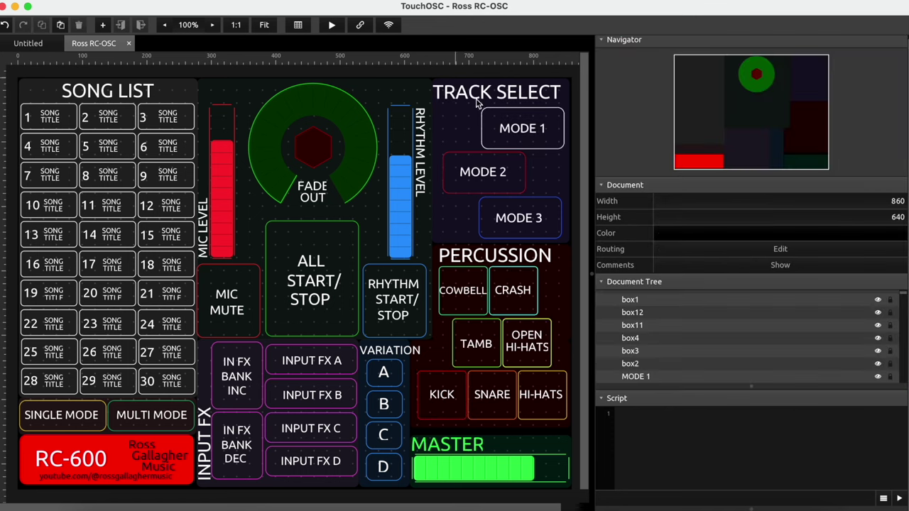
Step: Compare the controller and scale settings in the MIDI messages of the MODE 1, MODE 2 and MODE 3 track select buttons
click(553, 123)
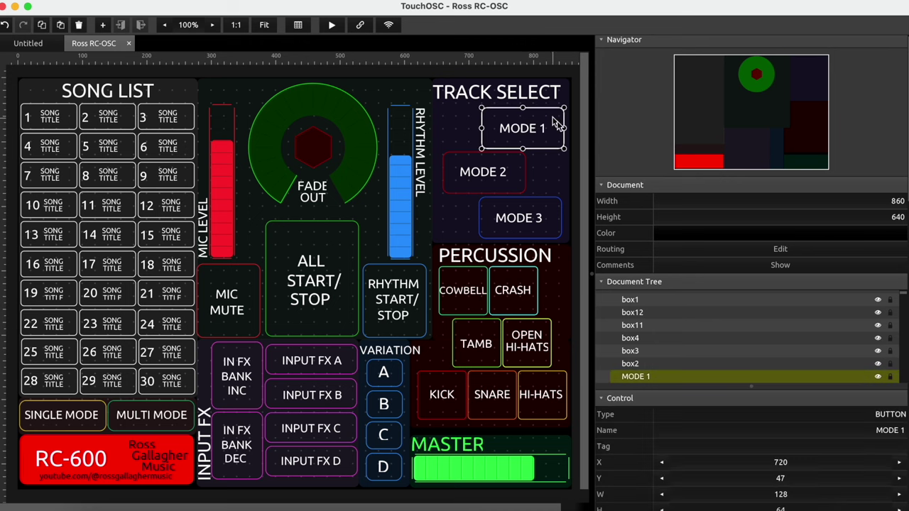
scroll(671, 387, down, 15)
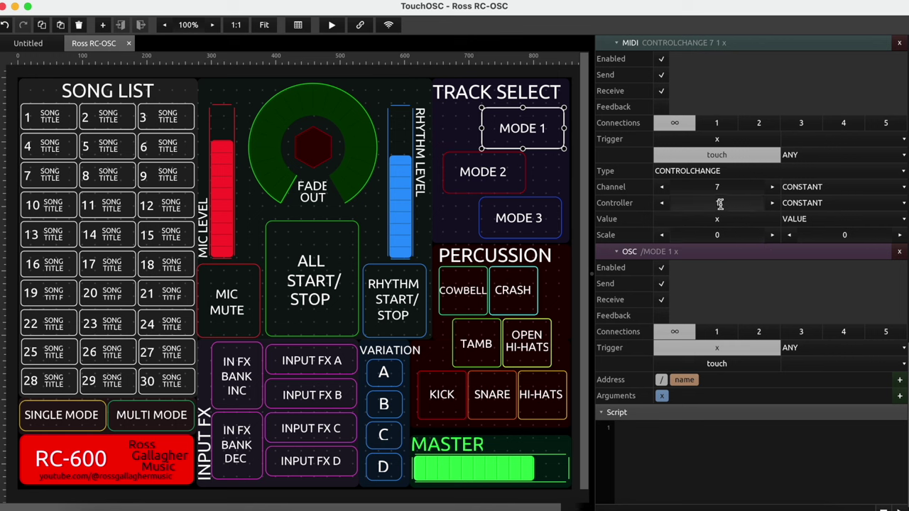
click(522, 167)
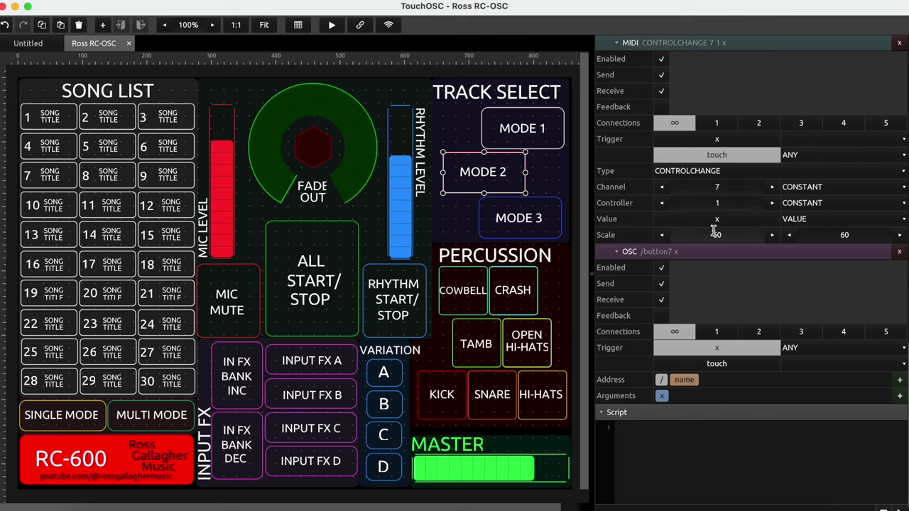
click(557, 204)
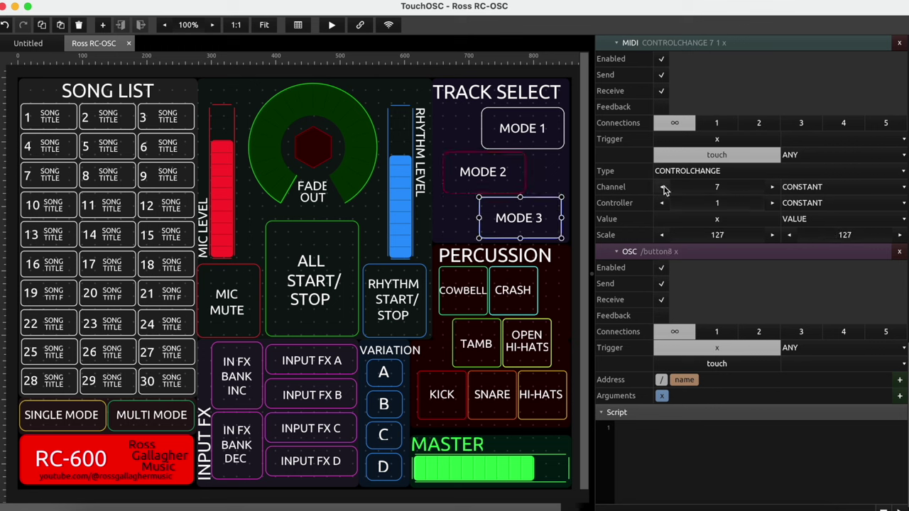
click(558, 112)
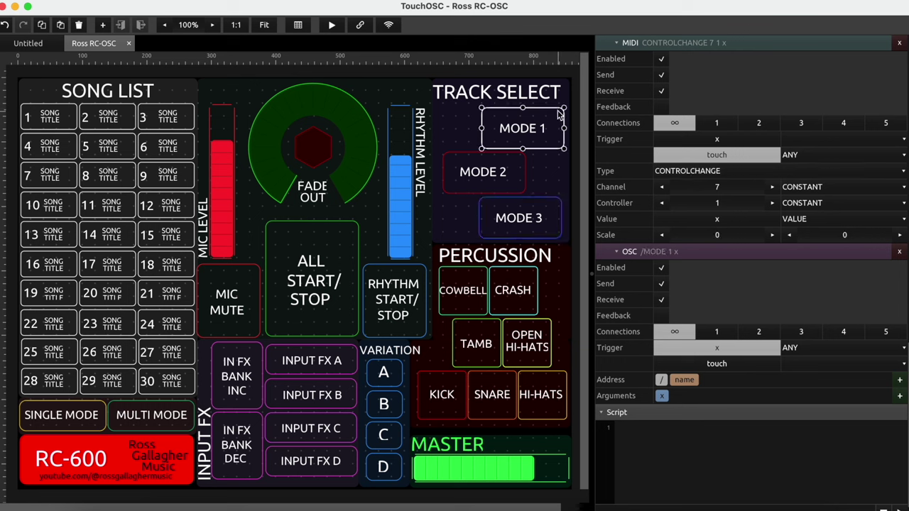
click(516, 159)
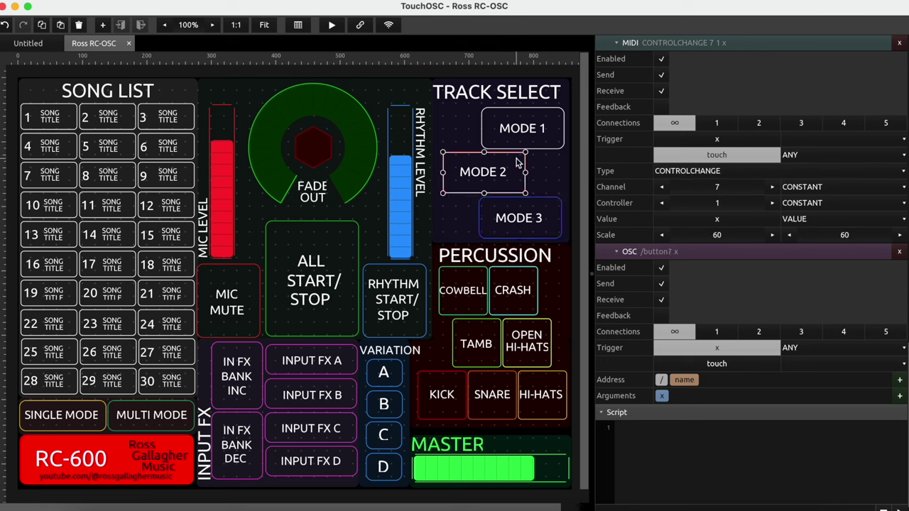
Step: Examine the MIDI message settings of the MODE 3 button and the MASTER fader
click(554, 204)
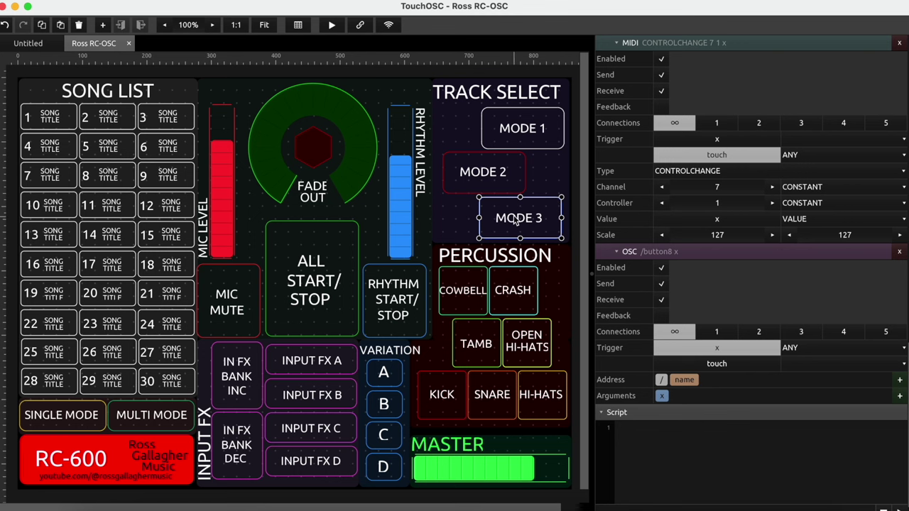
key(Escape)
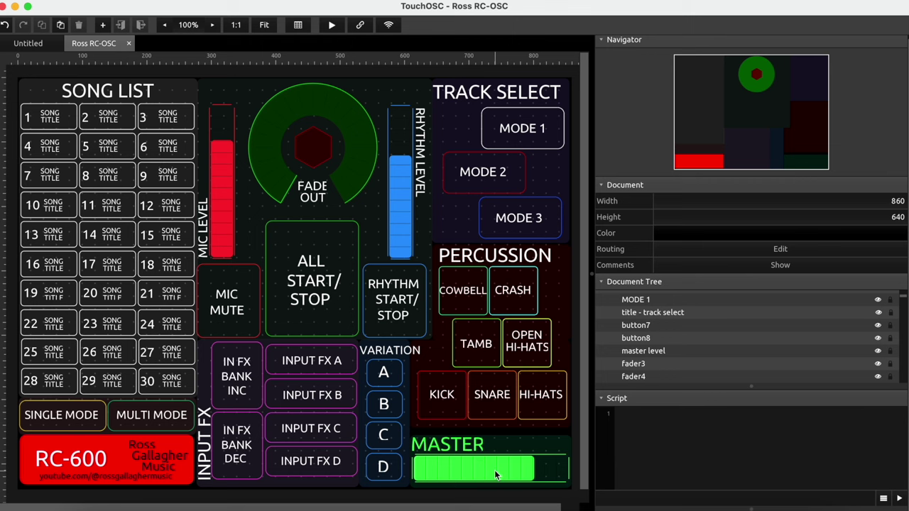
click(487, 466)
scroll(715, 478, down, 10)
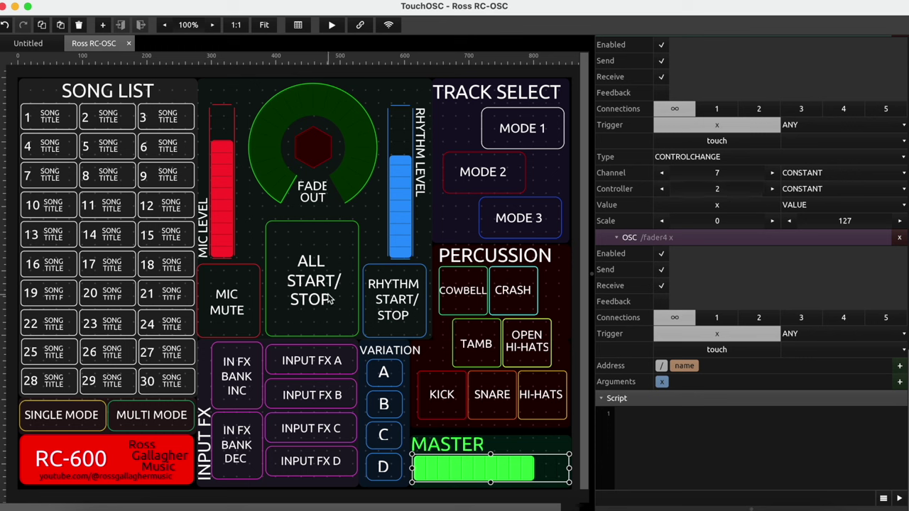
Step: Examine the MIDI message of the FADE OUT hexagon and its local message targeting the radial control
click(316, 153)
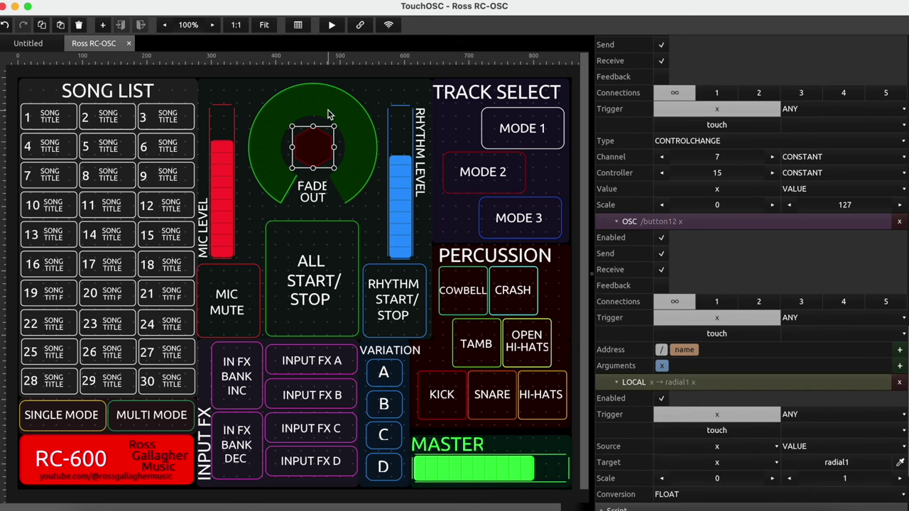
scroll(704, 447, down, 3)
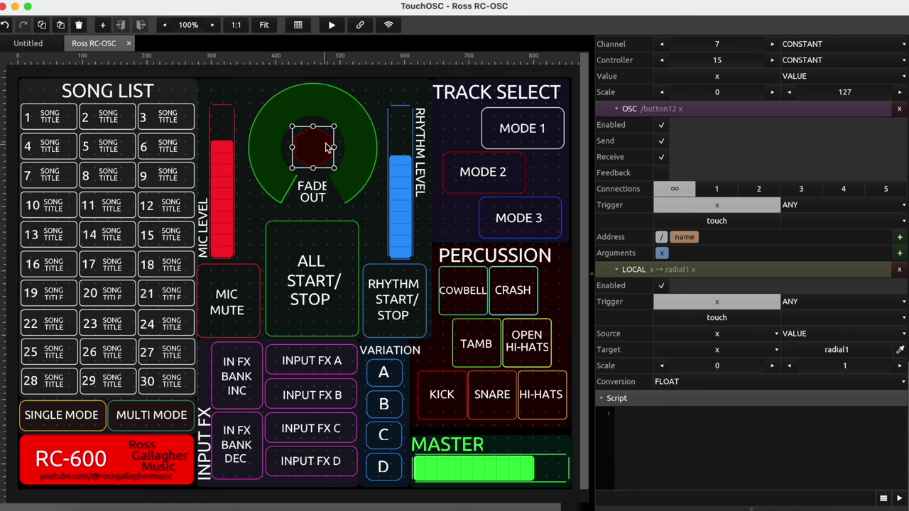
scroll(737, 244, up, 5)
click(367, 186)
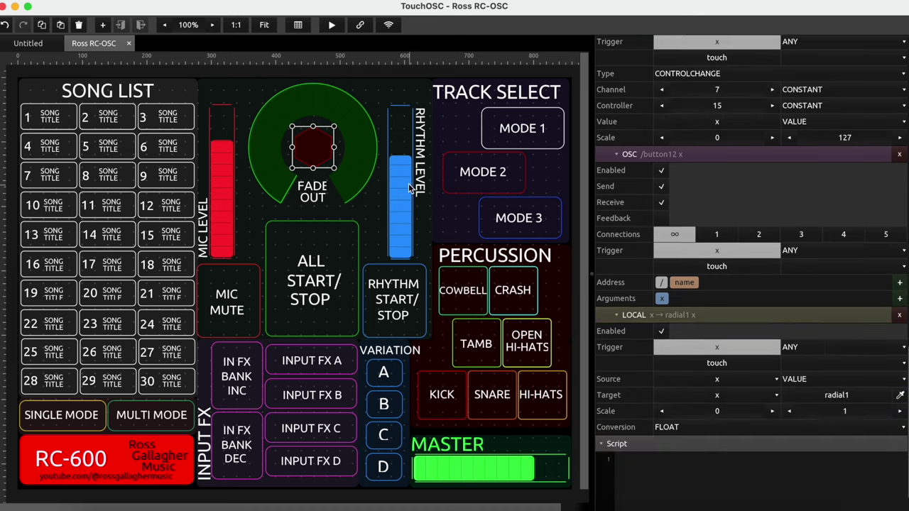
click(312, 149)
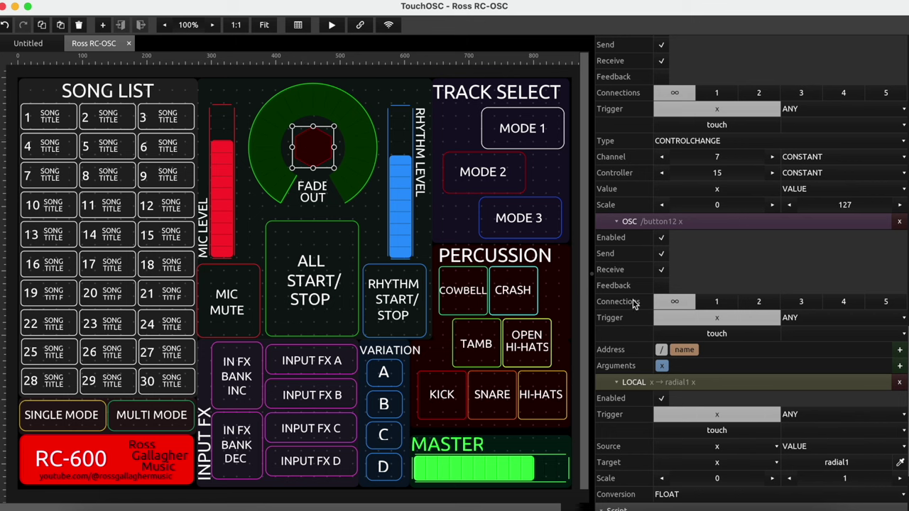
Step: Set the FADE OUT hexagon's Default Pull to 20 and test the fade in the running layout
scroll(725, 298, up, 10)
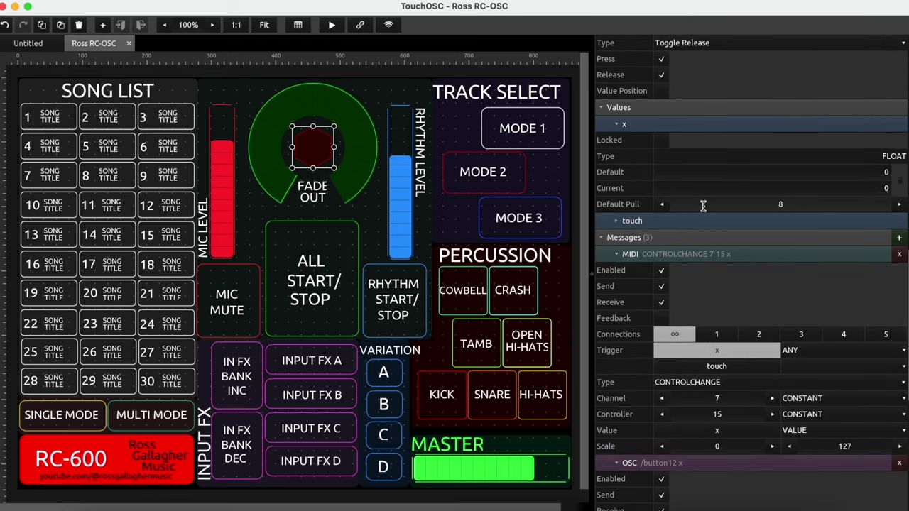
click(794, 205)
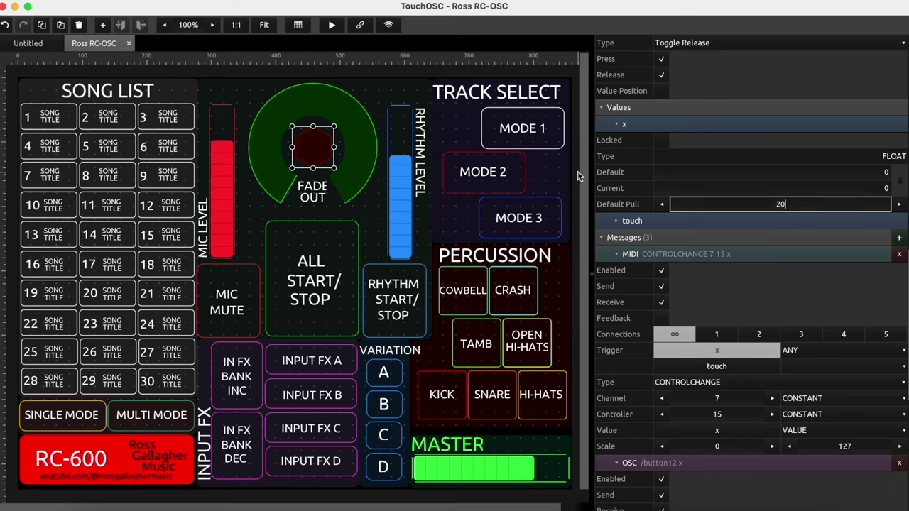
click(331, 26)
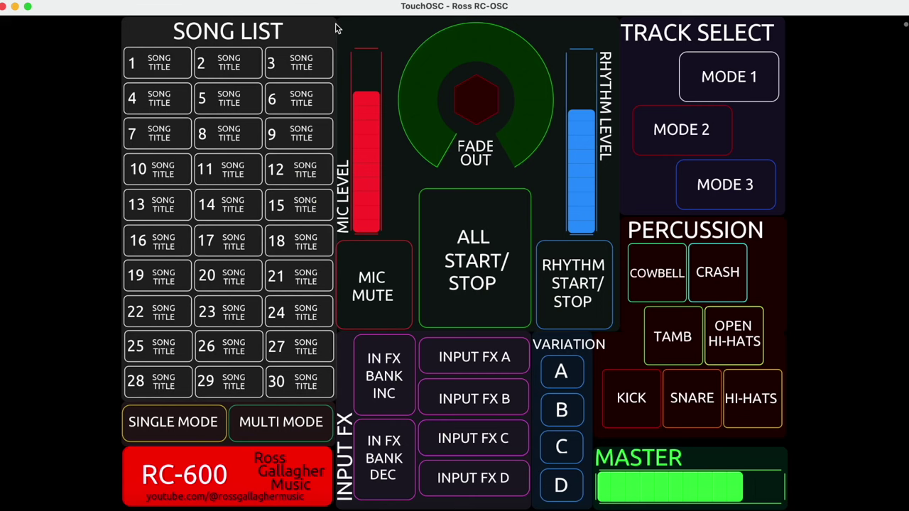
click(484, 112)
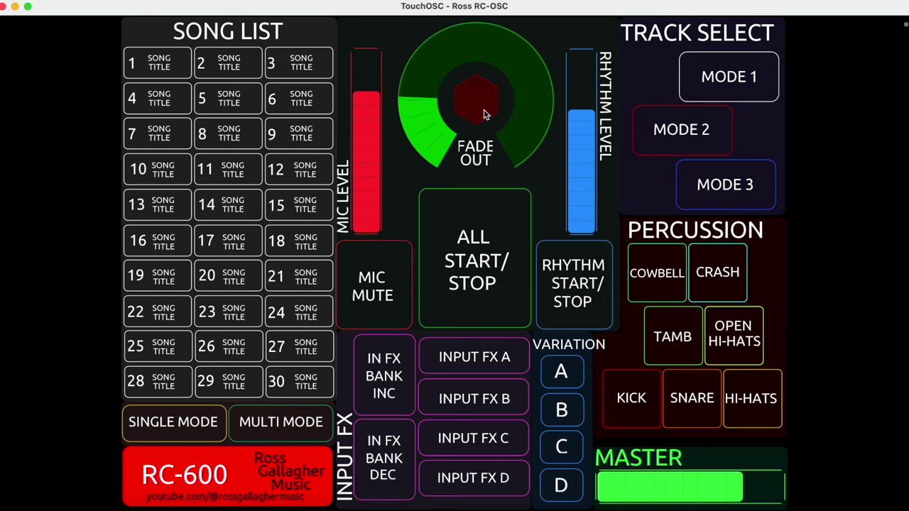
key(Escape)
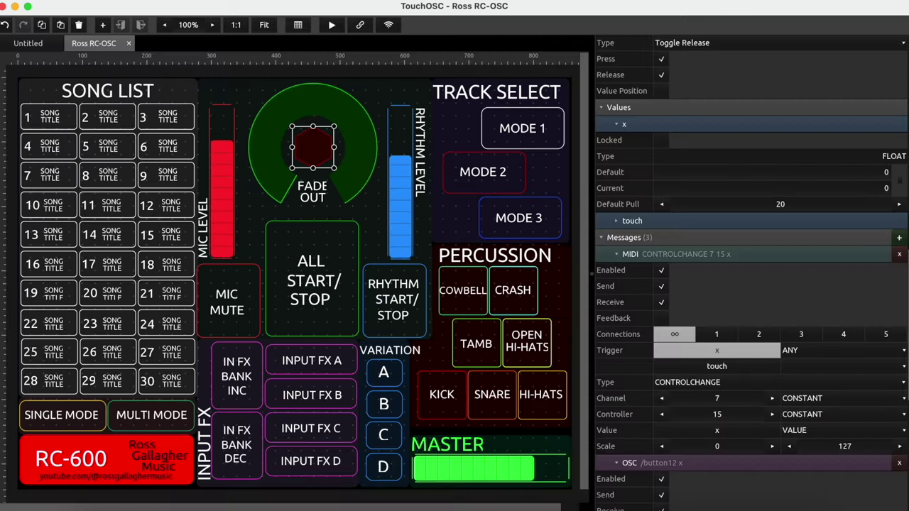
Step: Set the FADE OUT hexagon's Default Pull to 10 and test the fade in the running layout
double_click(789, 205)
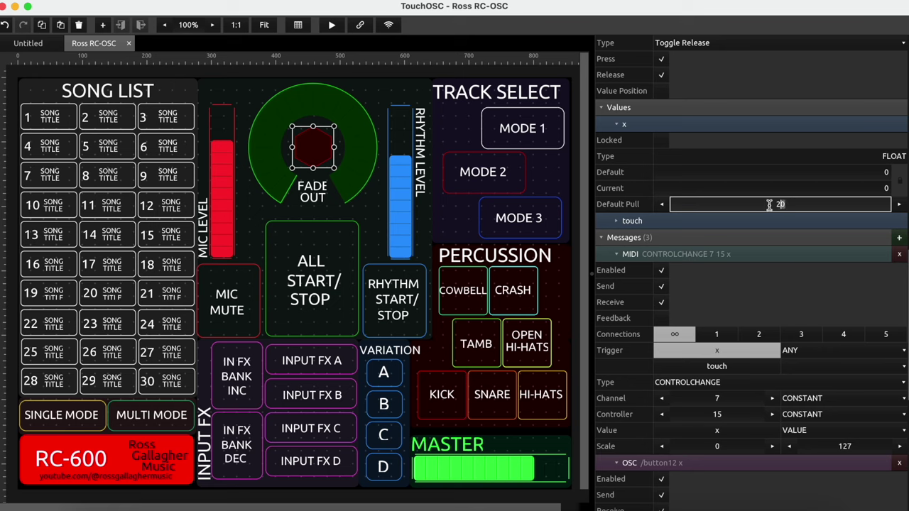
text(10)
key(Return)
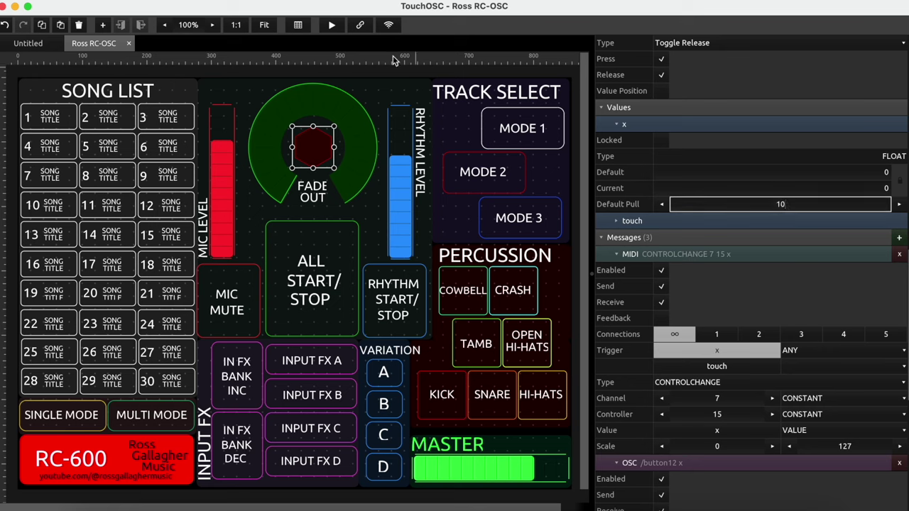
click(331, 25)
click(488, 110)
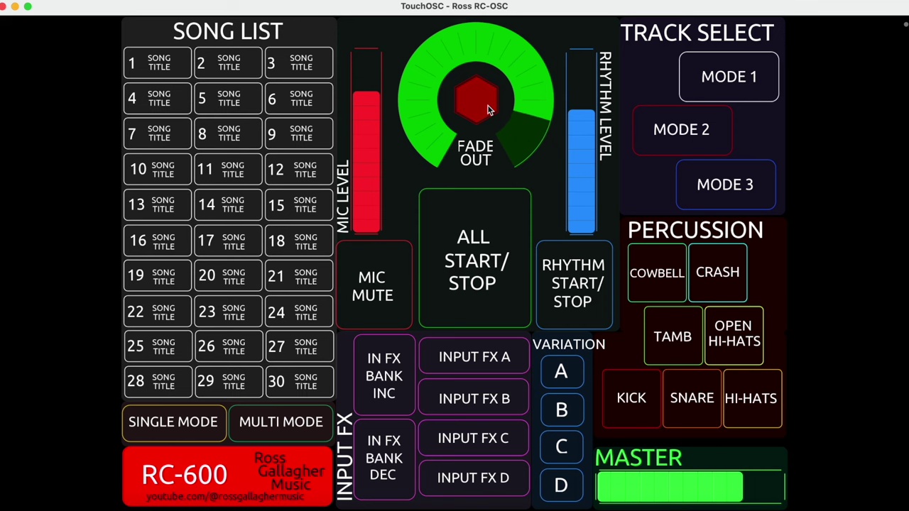
click(903, 25)
Step: Open the Default Pull value for editing, then run the layout again and trigger the FADE OUT hexagon
click(797, 204)
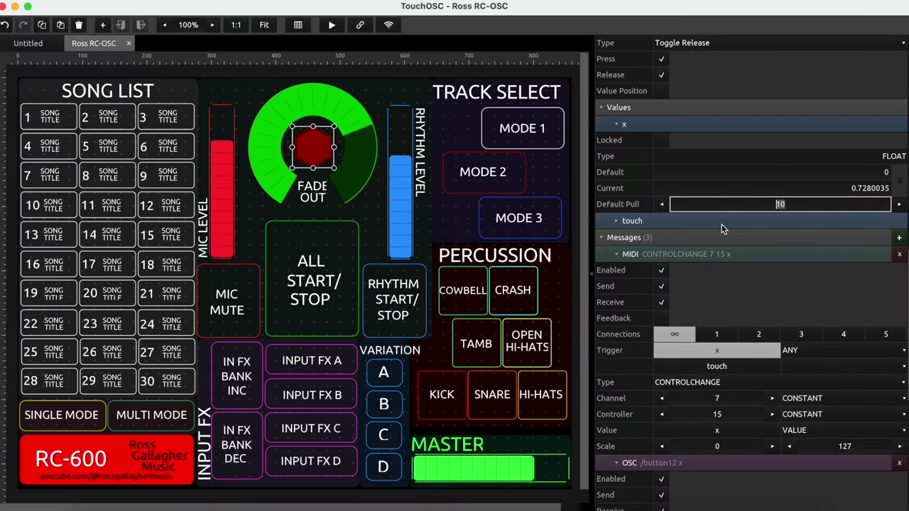
click(332, 24)
click(476, 104)
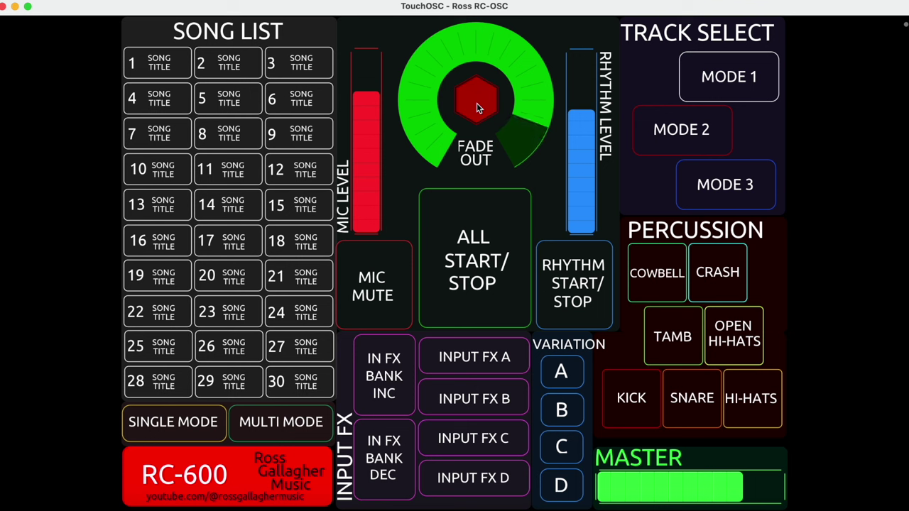
click(477, 103)
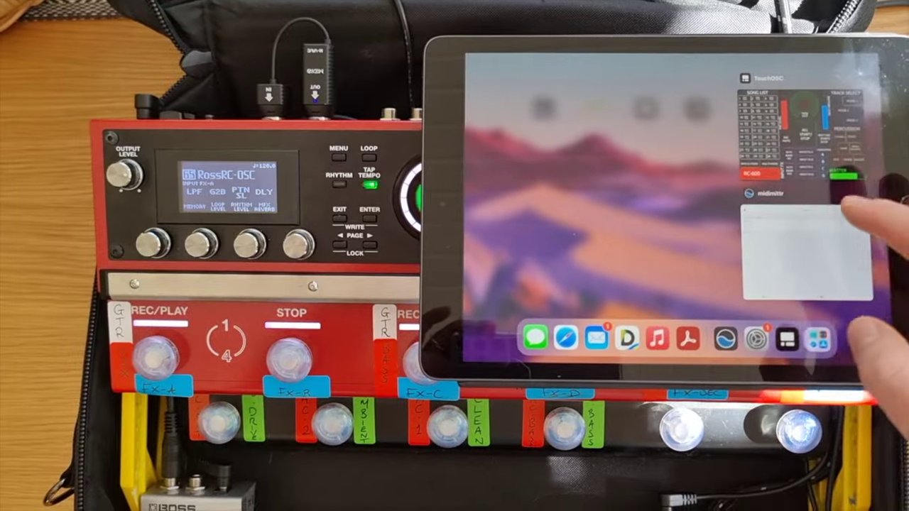
Step: Switch to midimittr on the iPad and check the Bluetooth MIDI devices
click(802, 252)
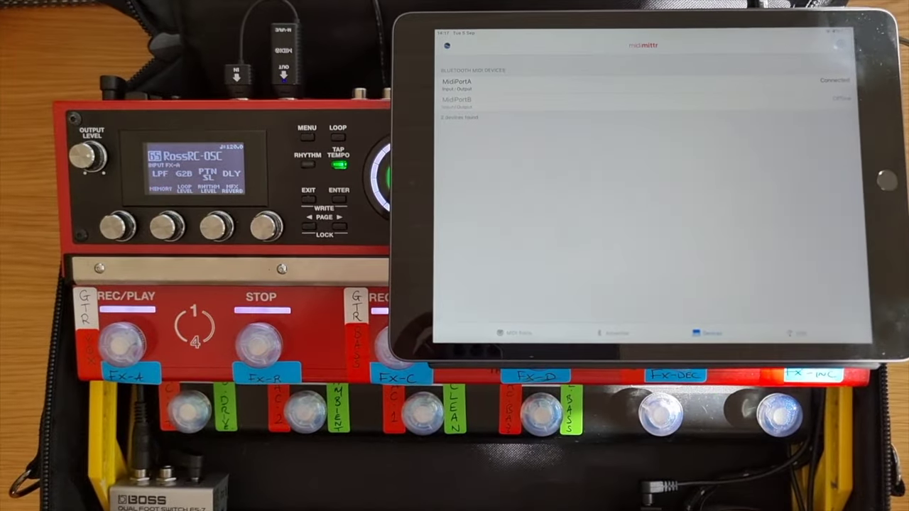